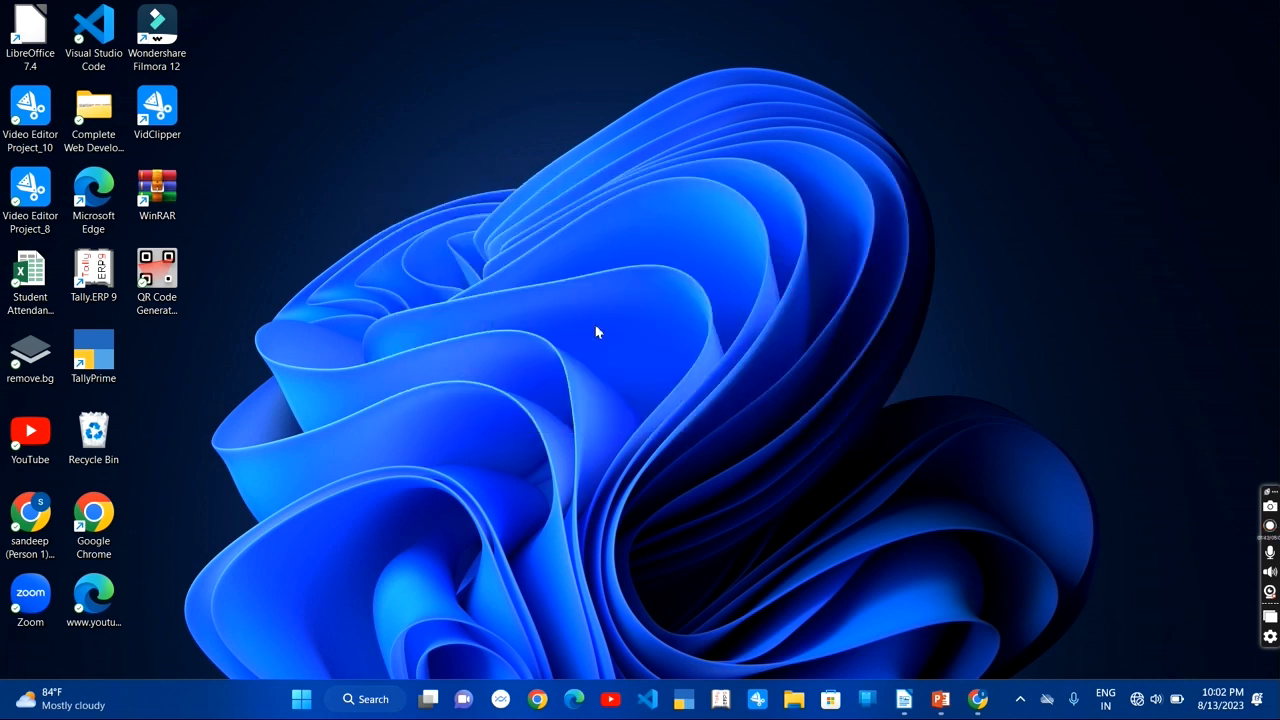
# Open the system About page to view the device and Windows specifications, and close it.
pyautogui.press('super+Pause')
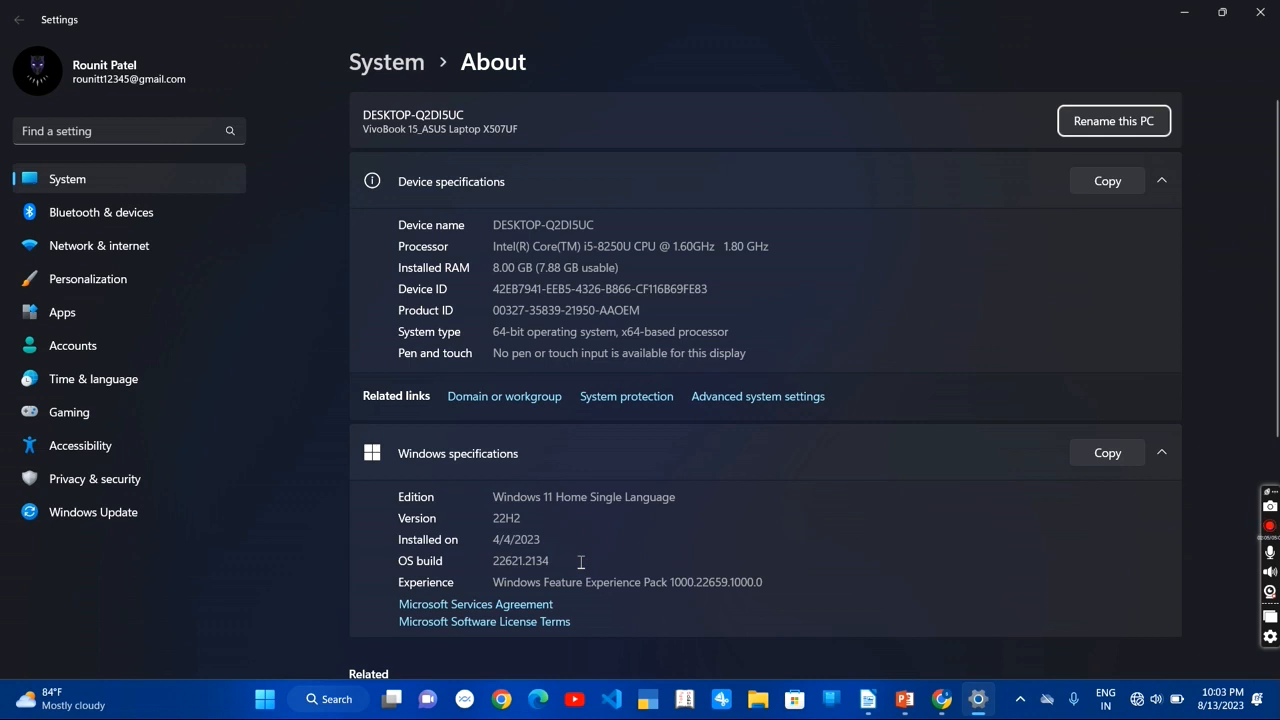
pyautogui.click(1260, 12)
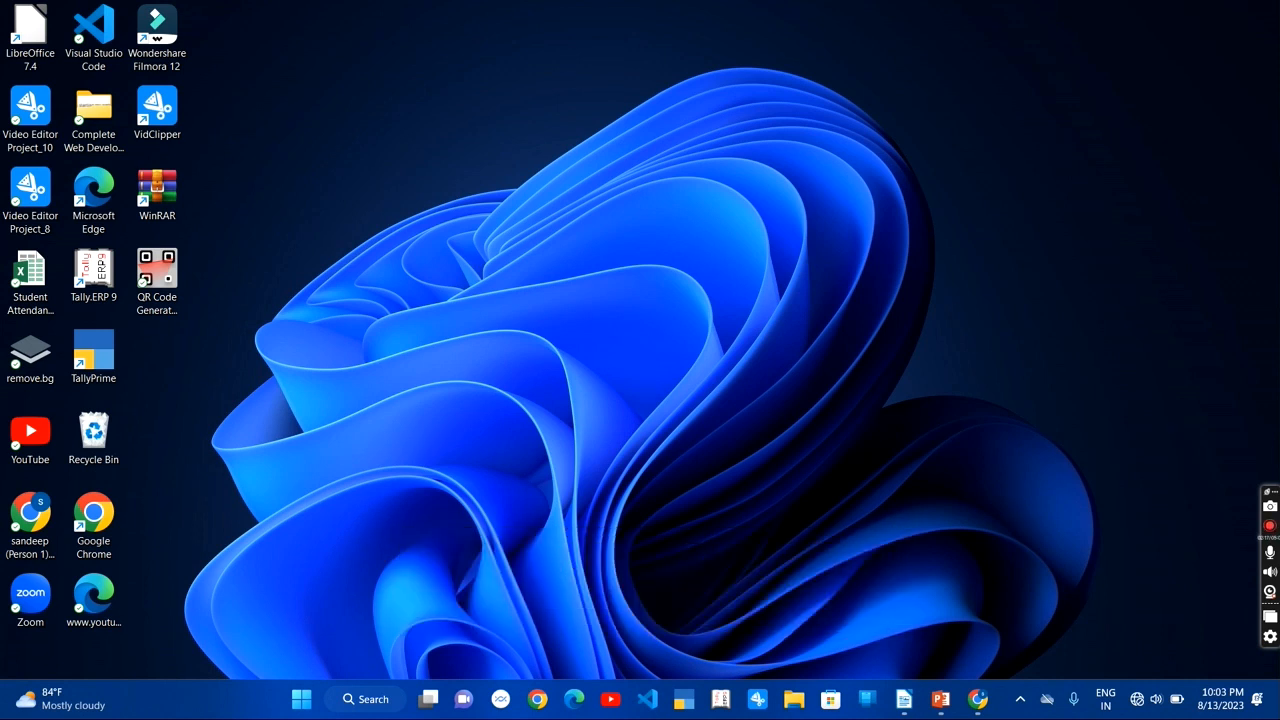
# Bring up the open Writer, PowerPoint and Chrome windows and minimize each one individually.
pyautogui.click(904, 699)
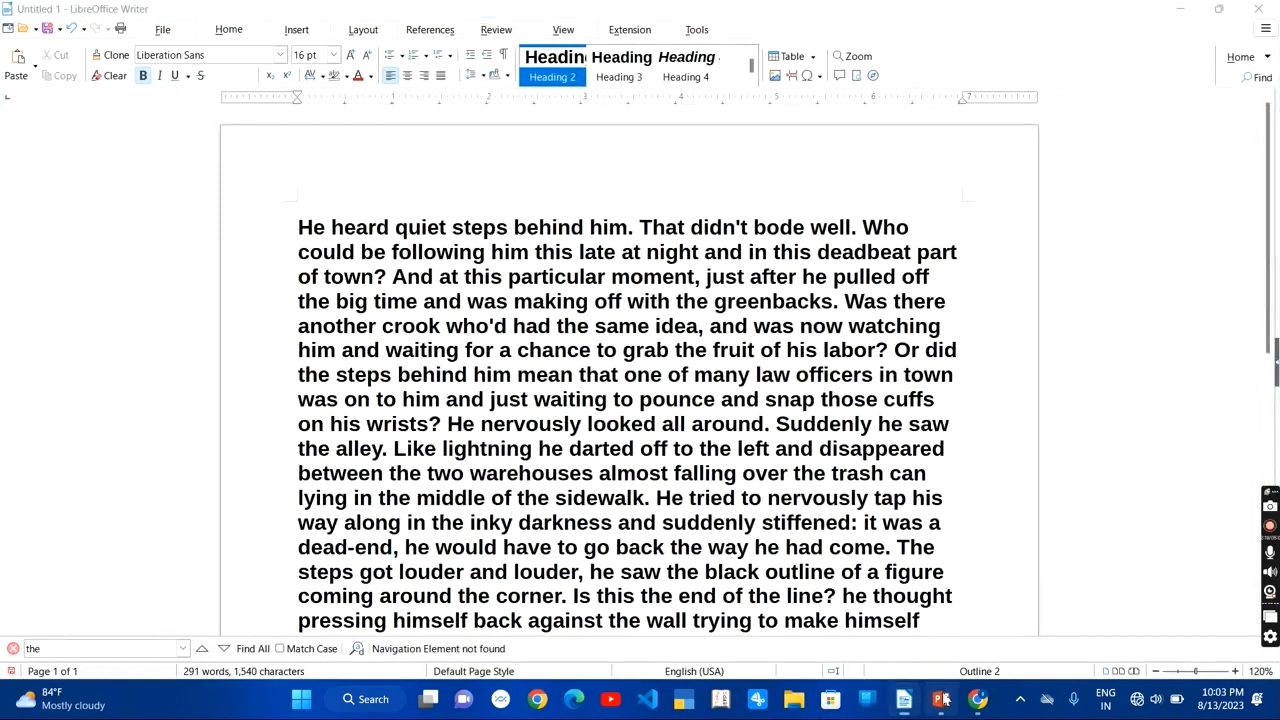
pyautogui.click(940, 699)
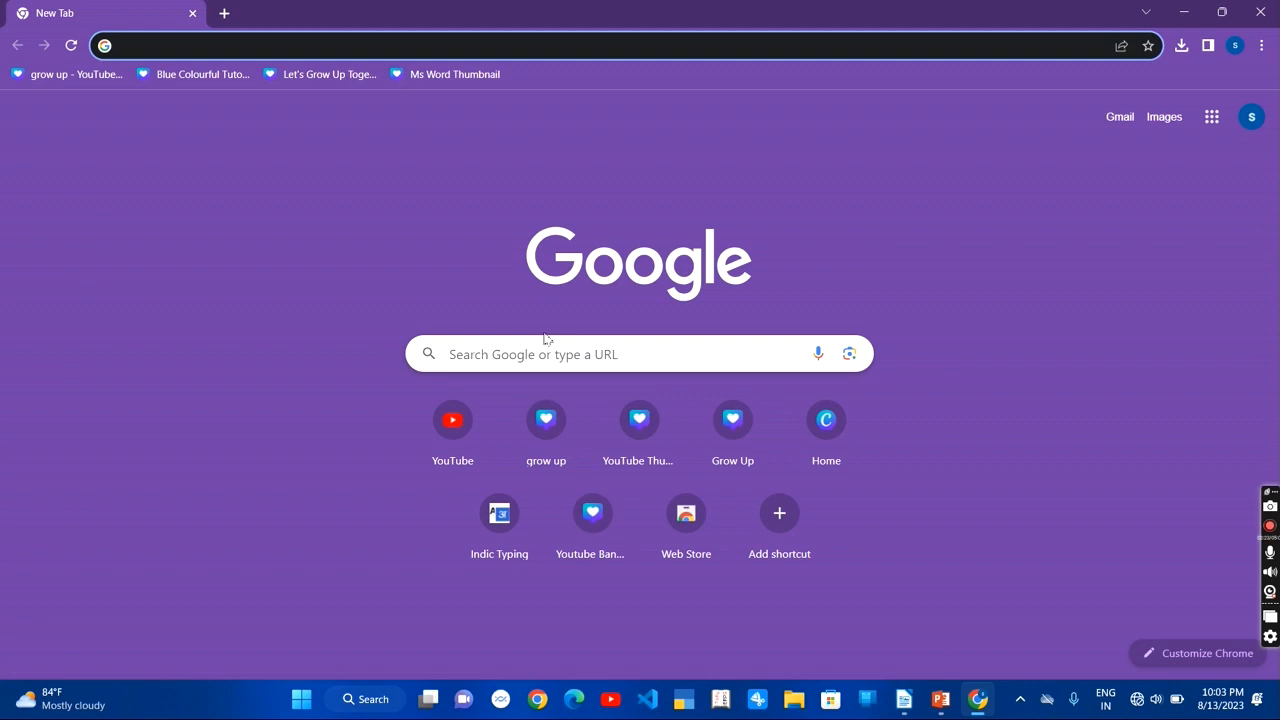
pyautogui.click(1185, 13)
pyautogui.click(1185, 13)
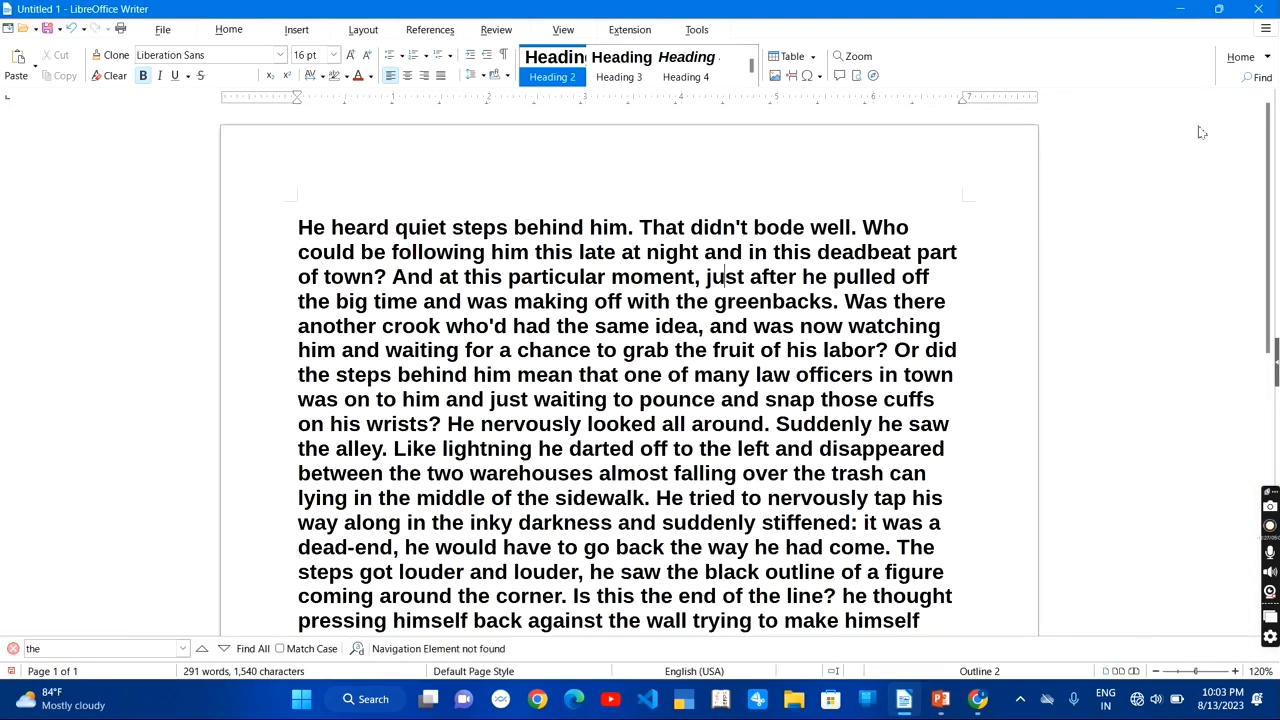
pyautogui.click(1180, 12)
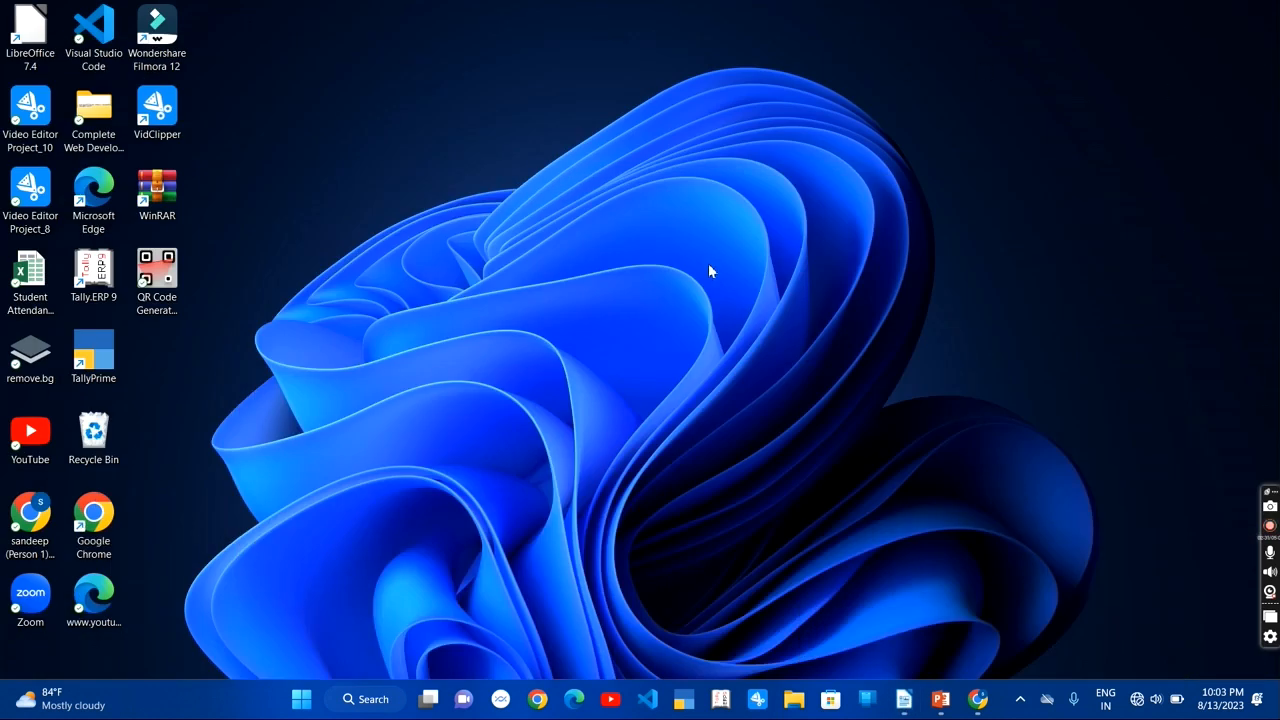
# Restore the Chrome, PowerPoint and Writer windows and toggle between them and the desktop, ending on the desktop.
pyautogui.click(978, 698)
pyautogui.click(946, 699)
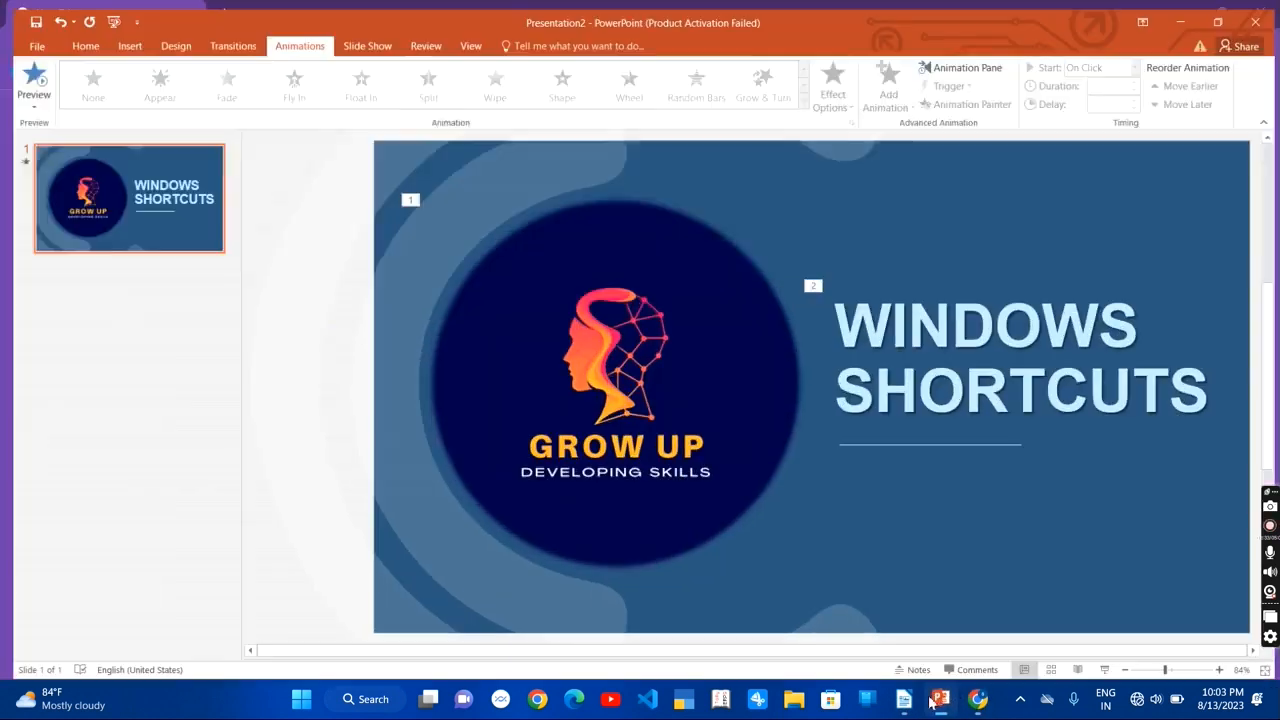
pyautogui.click(904, 698)
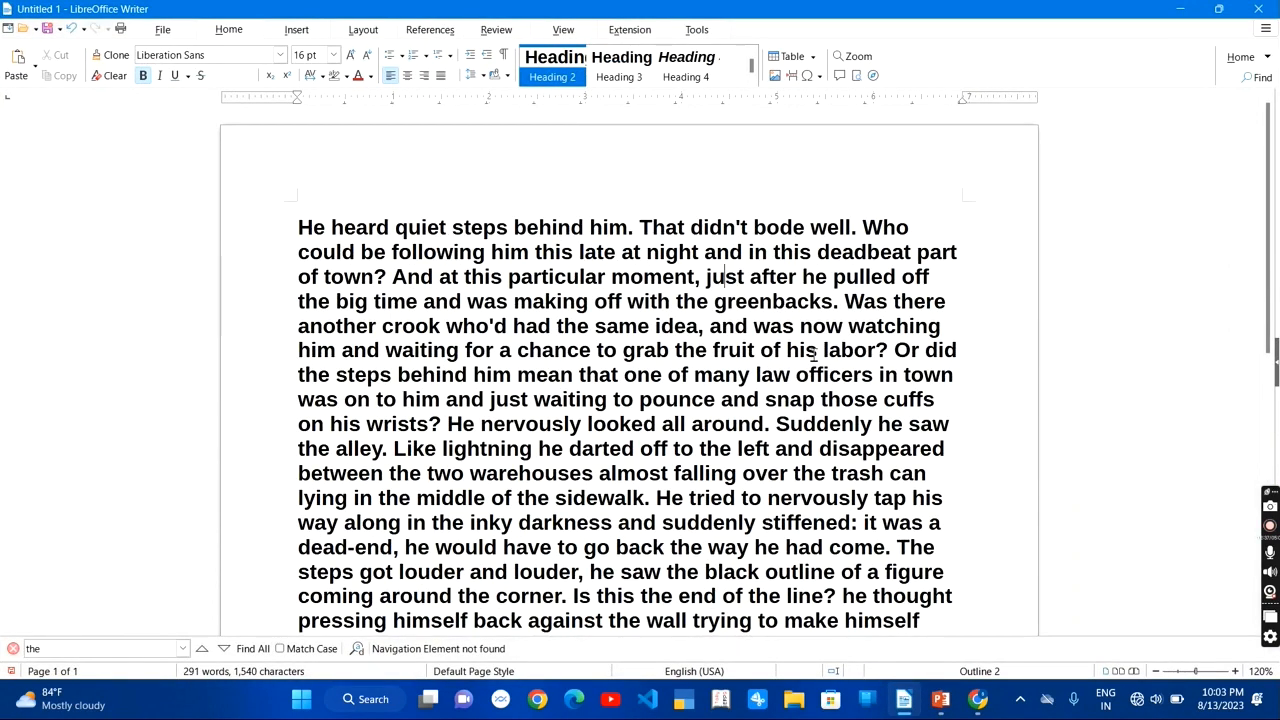
pyautogui.press('super+d')
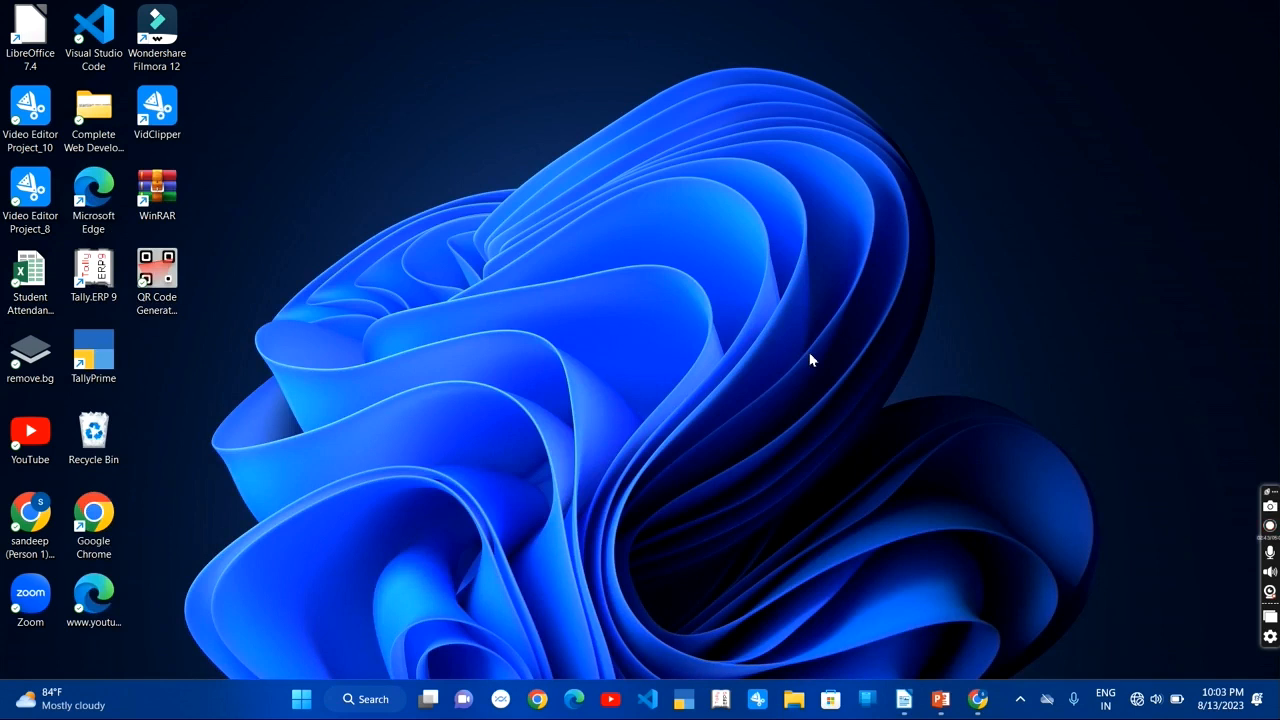
pyautogui.press('super+d')
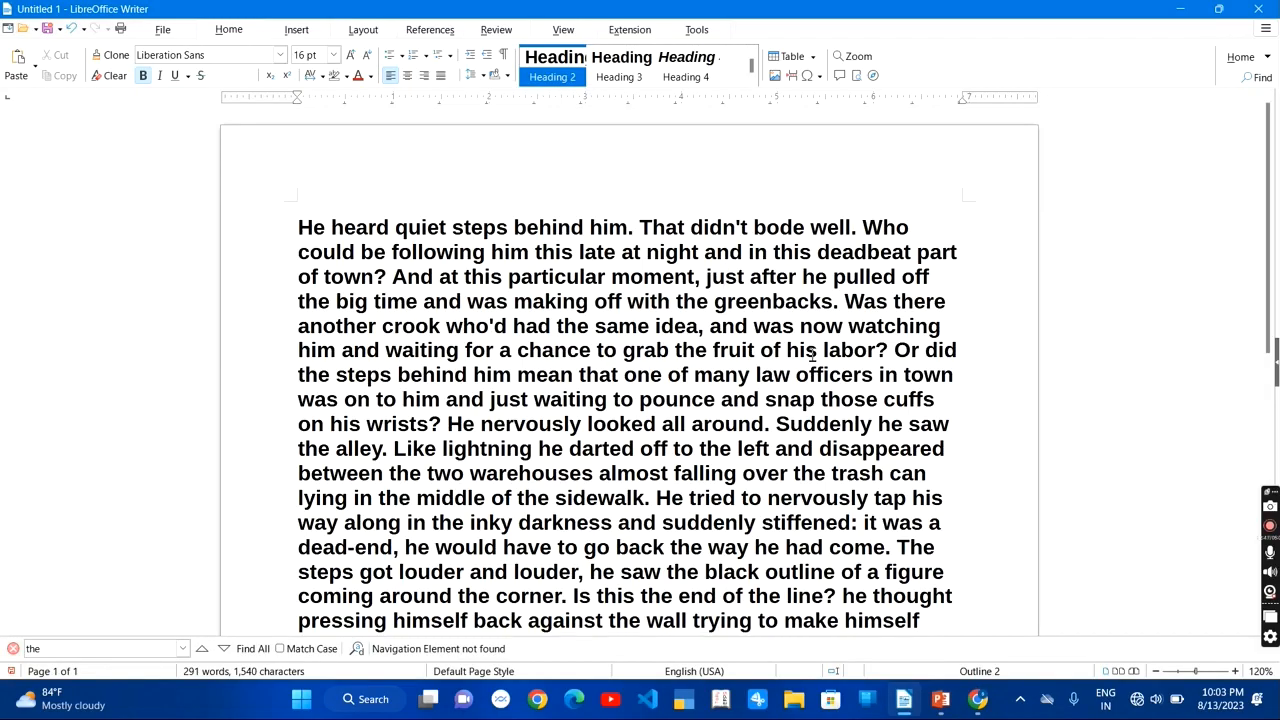
pyautogui.press('super+d')
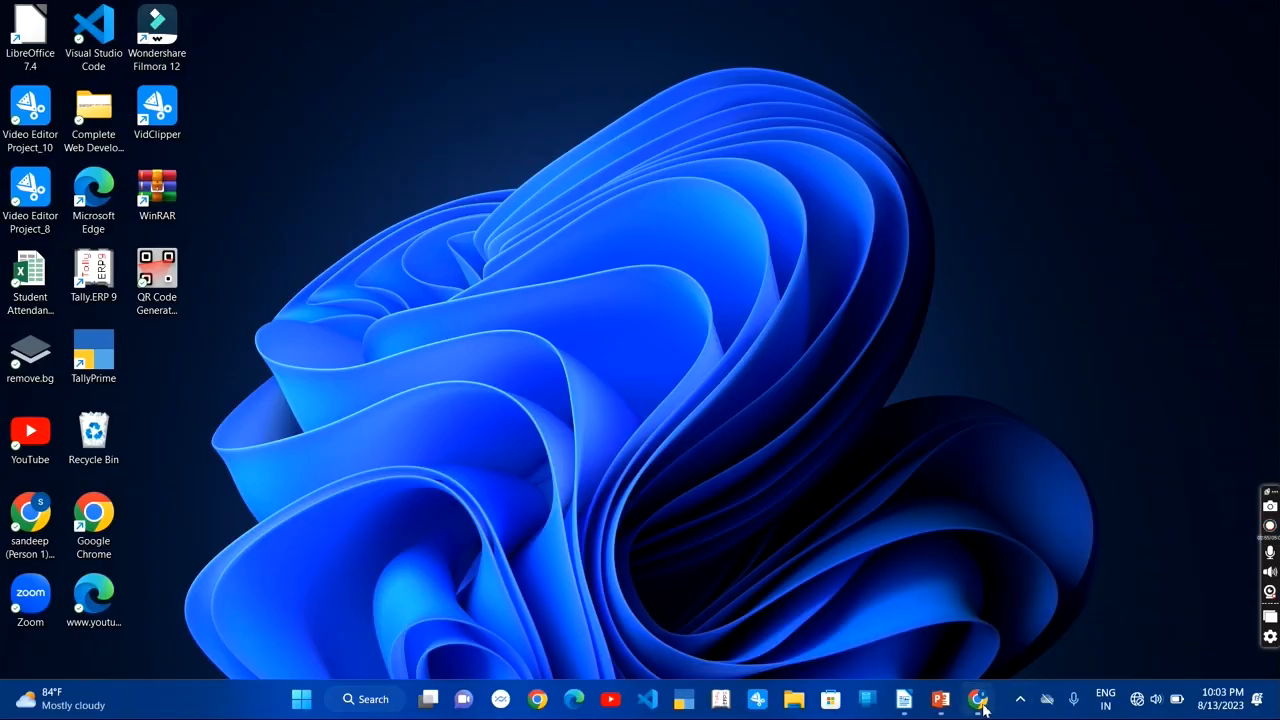
# Bring back the Writer document, minimize all open windows at once and restore the minimized windows.
pyautogui.click(904, 699)
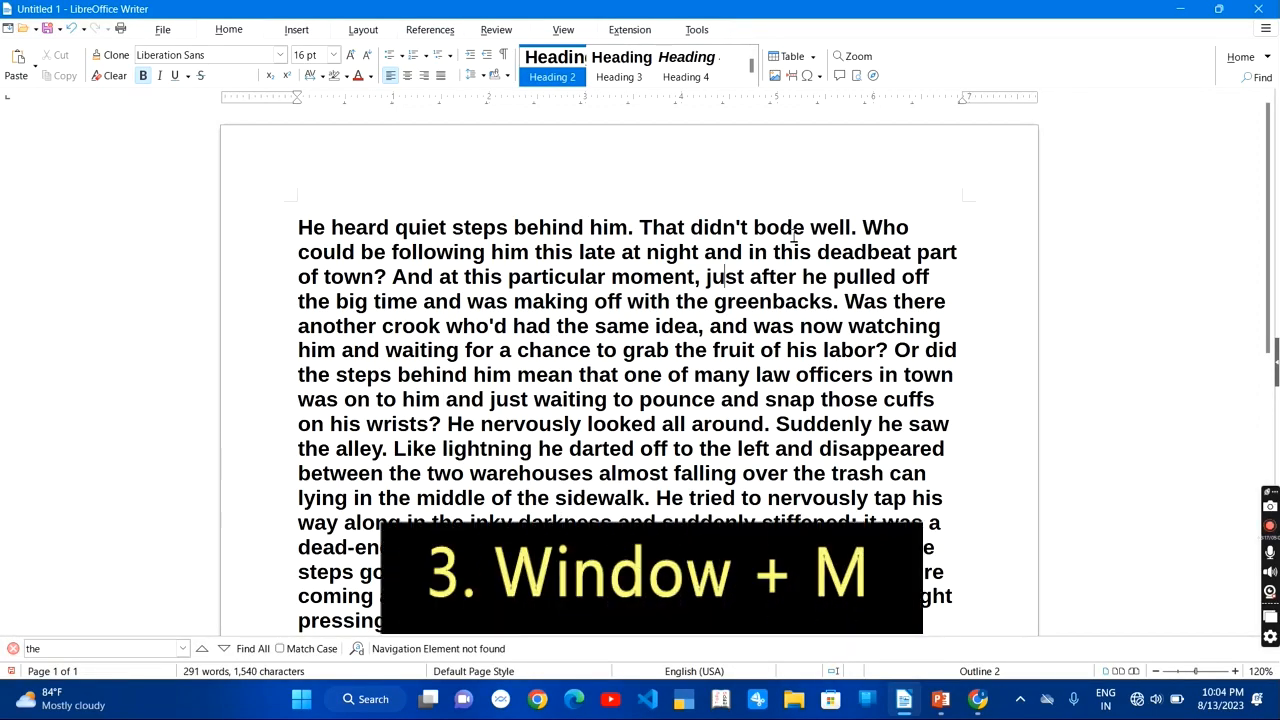
pyautogui.press('super+m')
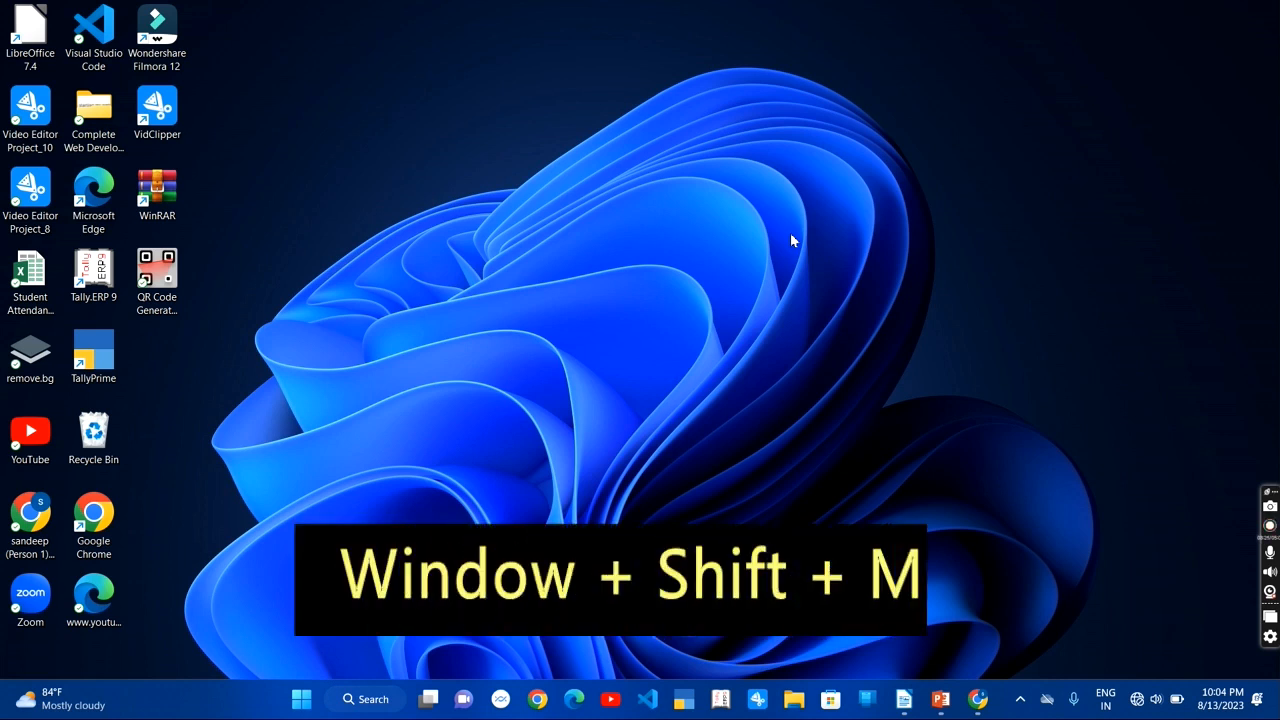
pyautogui.press('super+shift+m')
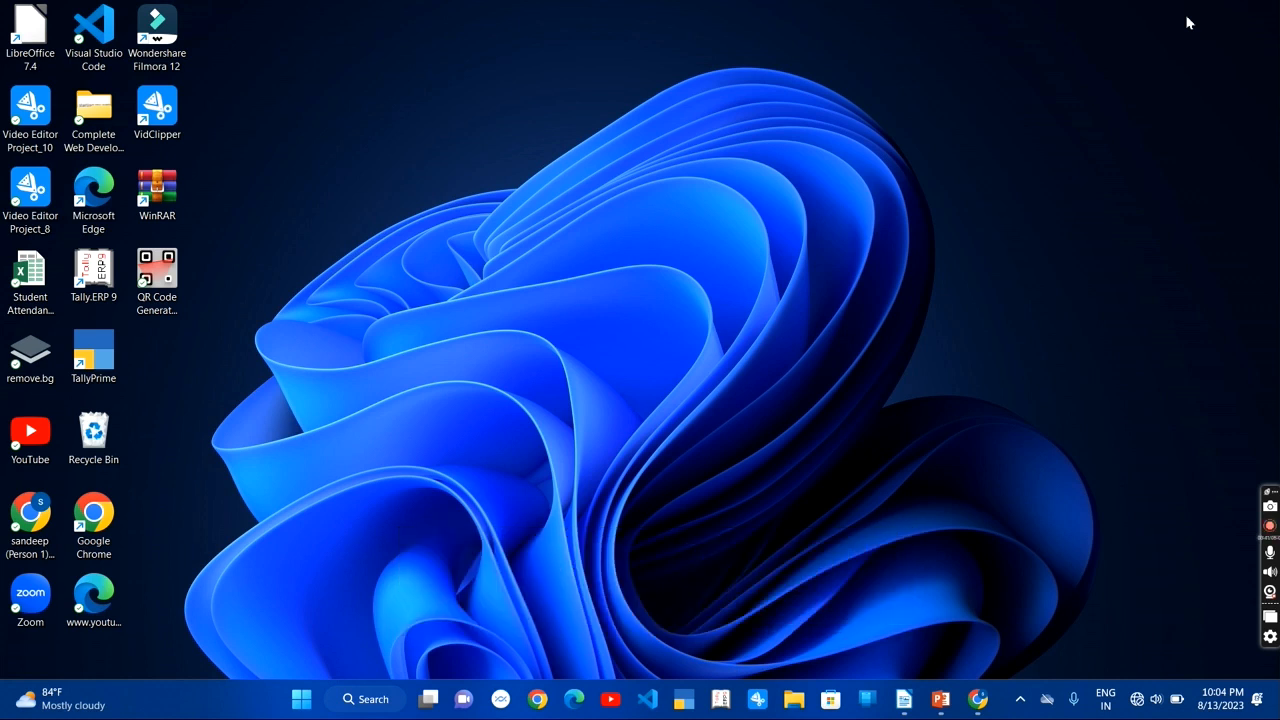
# Open a File Explorer window on Home and minimize it.
pyautogui.press('super+e')
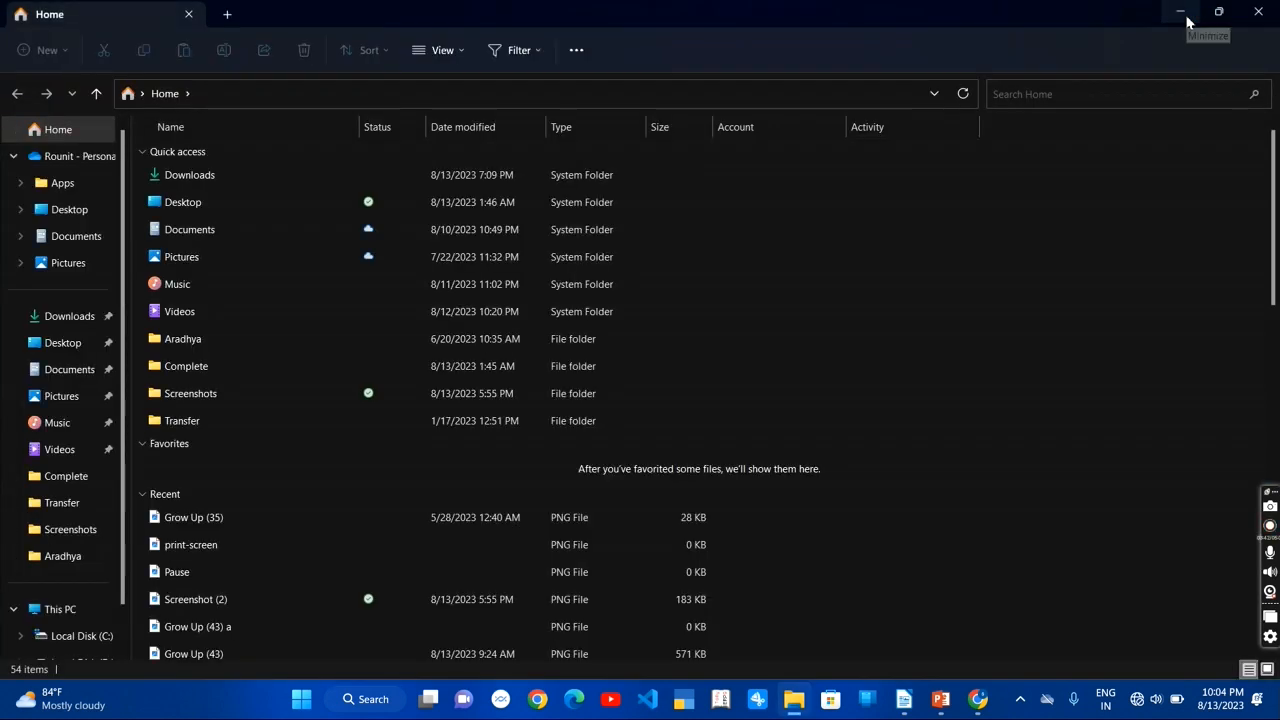
pyautogui.click(1181, 12)
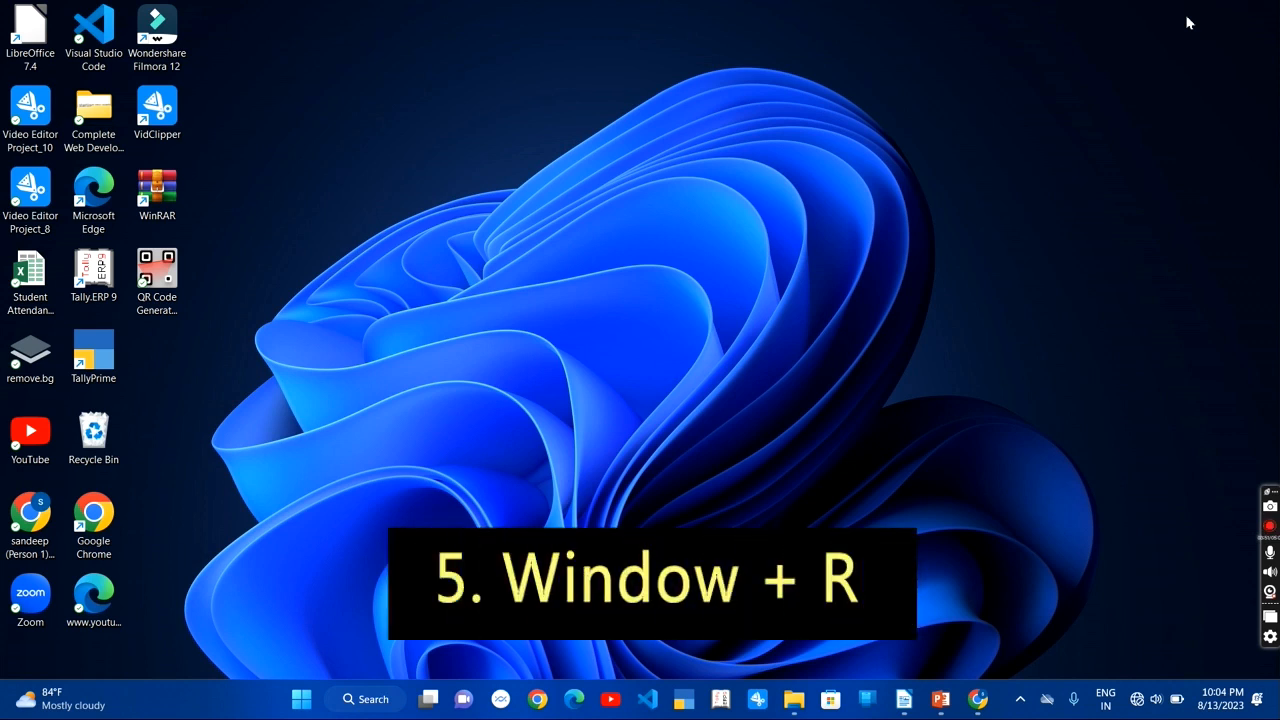
# Run the powerpnt command from the Run dialog.
pyautogui.press('super+r')
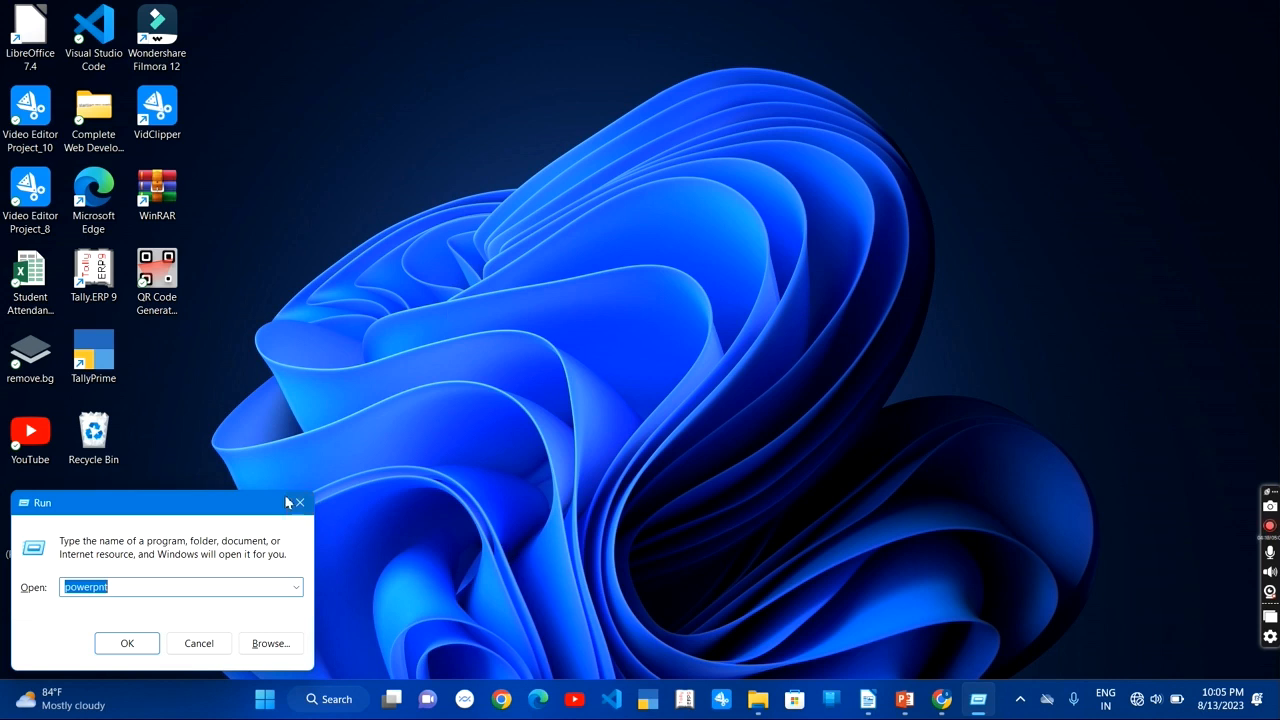
pyautogui.press('Return')
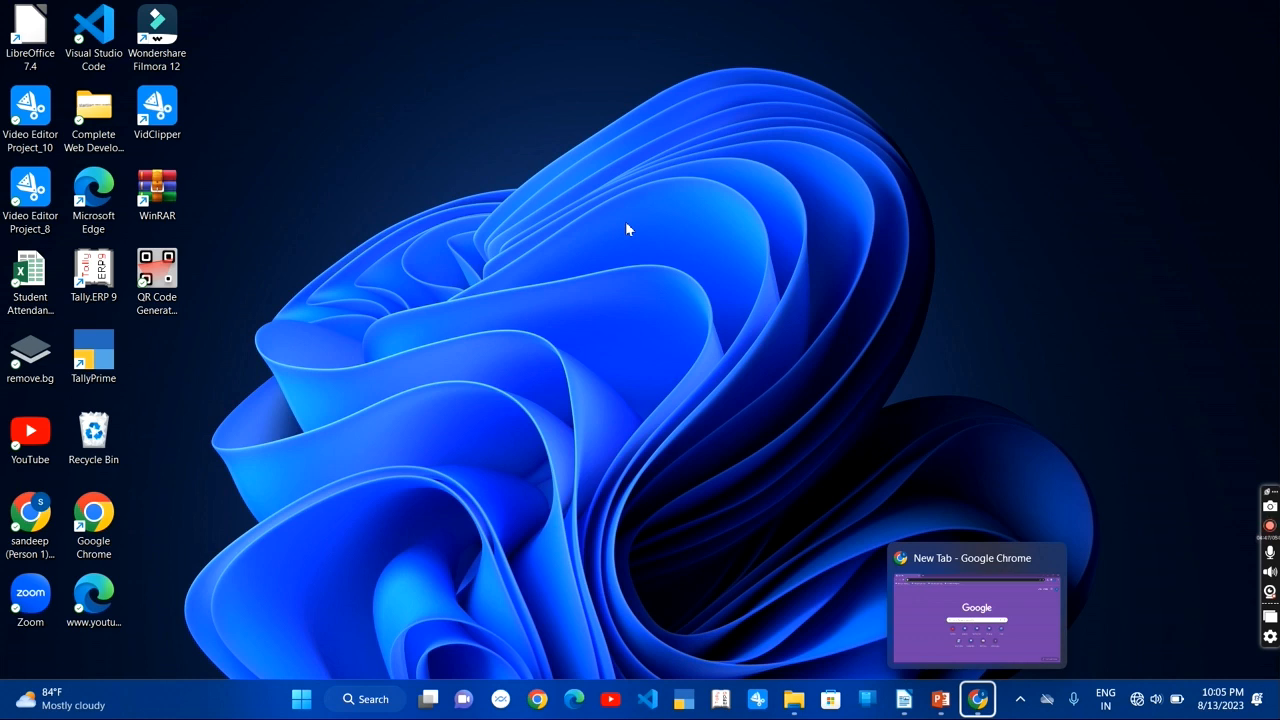
# Cycle the highlight backward through the taskbar apps, from Chrome past PowerPoint towards the first pinned apps.
pyautogui.press('super+shift+t')
pyautogui.press('super+shift+t')
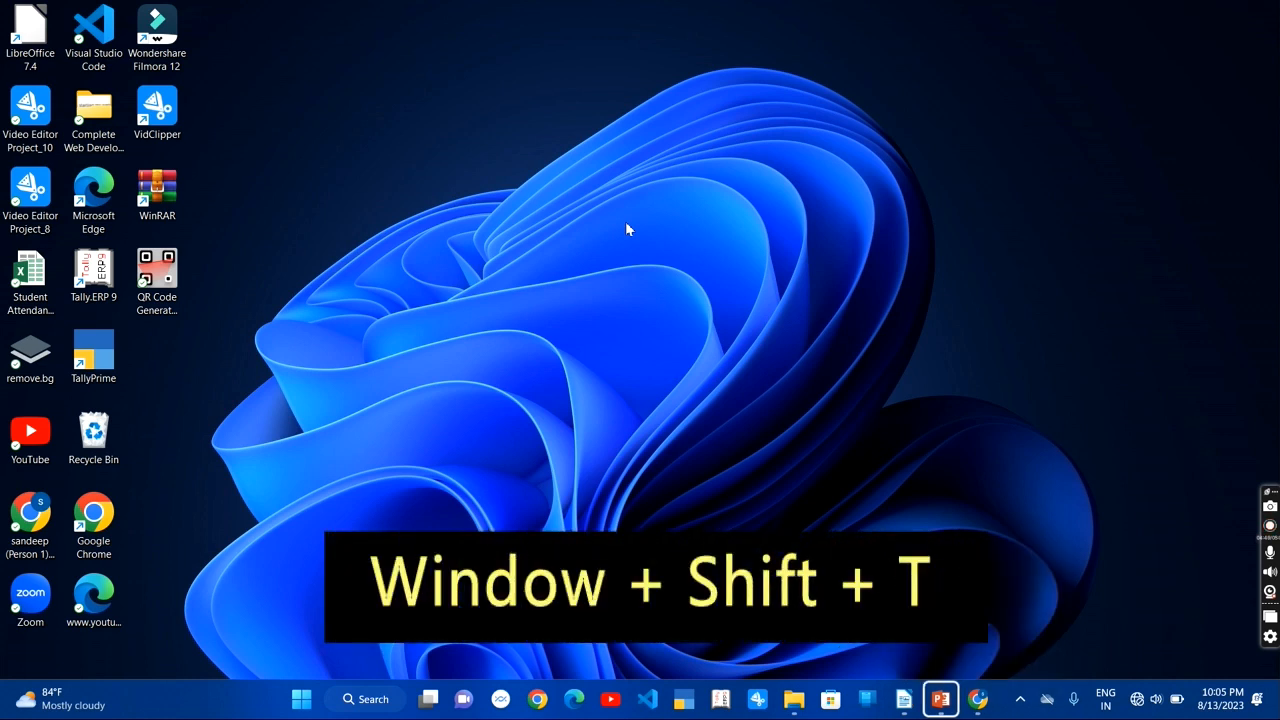
pyautogui.press('super+shift+t')
pyautogui.press('super+shift+t')
pyautogui.press('super+shift+t')
pyautogui.press('super+shift+t')
pyautogui.press('super+shift+t')
pyautogui.press('super+shift+t')
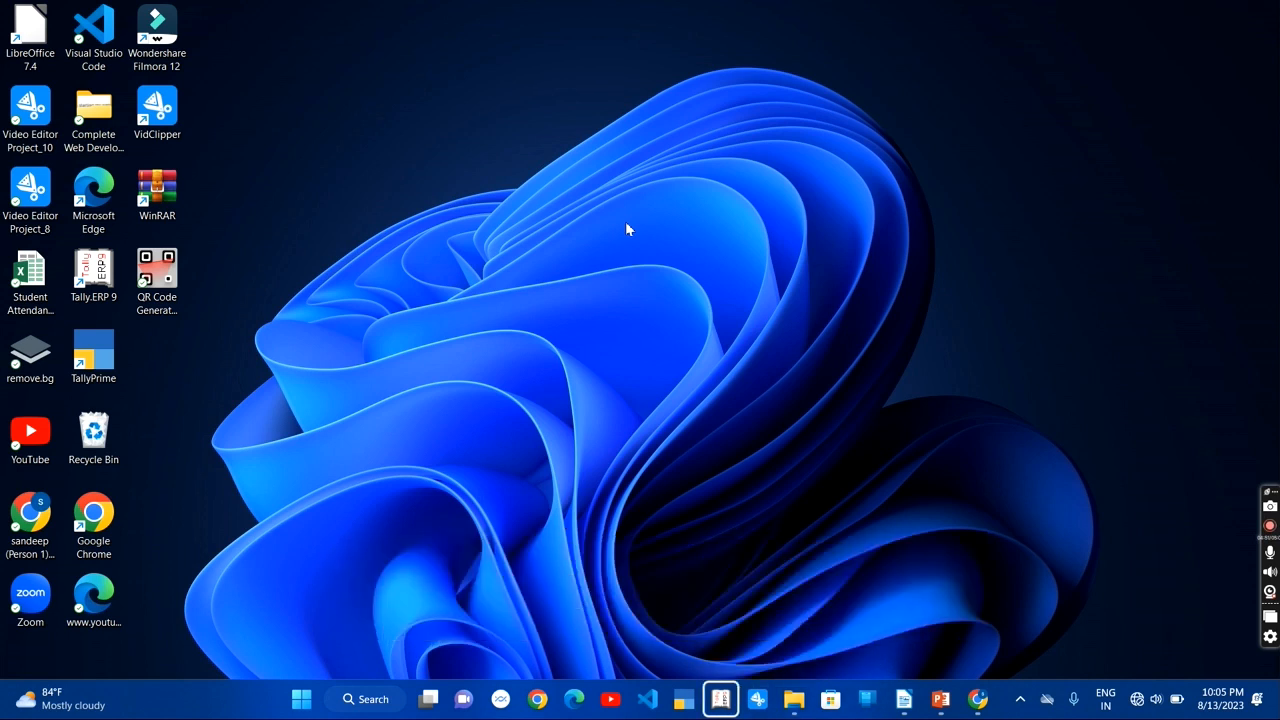
pyautogui.press('super+shift+t')
pyautogui.press('super+shift+t')
pyautogui.press('super+shift+t')
pyautogui.press('super+shift+t')
pyautogui.press('super+shift+t')
pyautogui.press('super+shift+t')
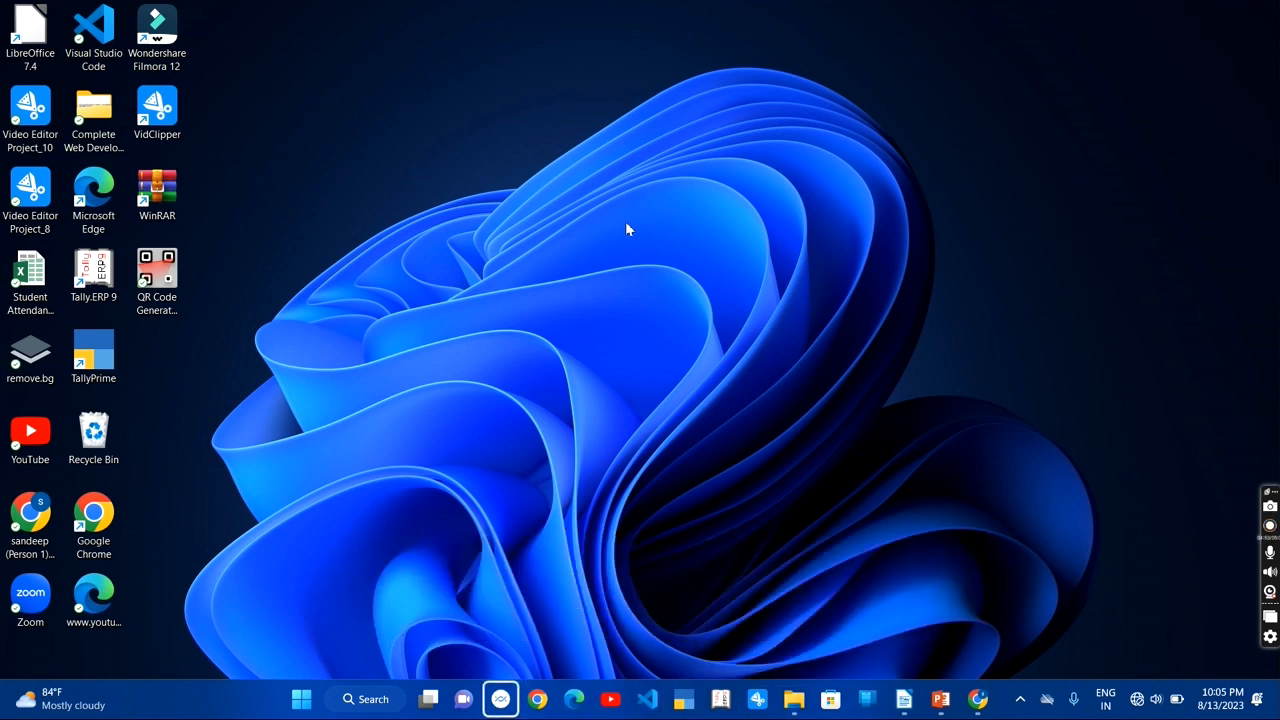
pyautogui.press('super+shift+t')
pyautogui.press('super+shift+t')
pyautogui.press('super+shift+t')
pyautogui.press('super+shift+t')
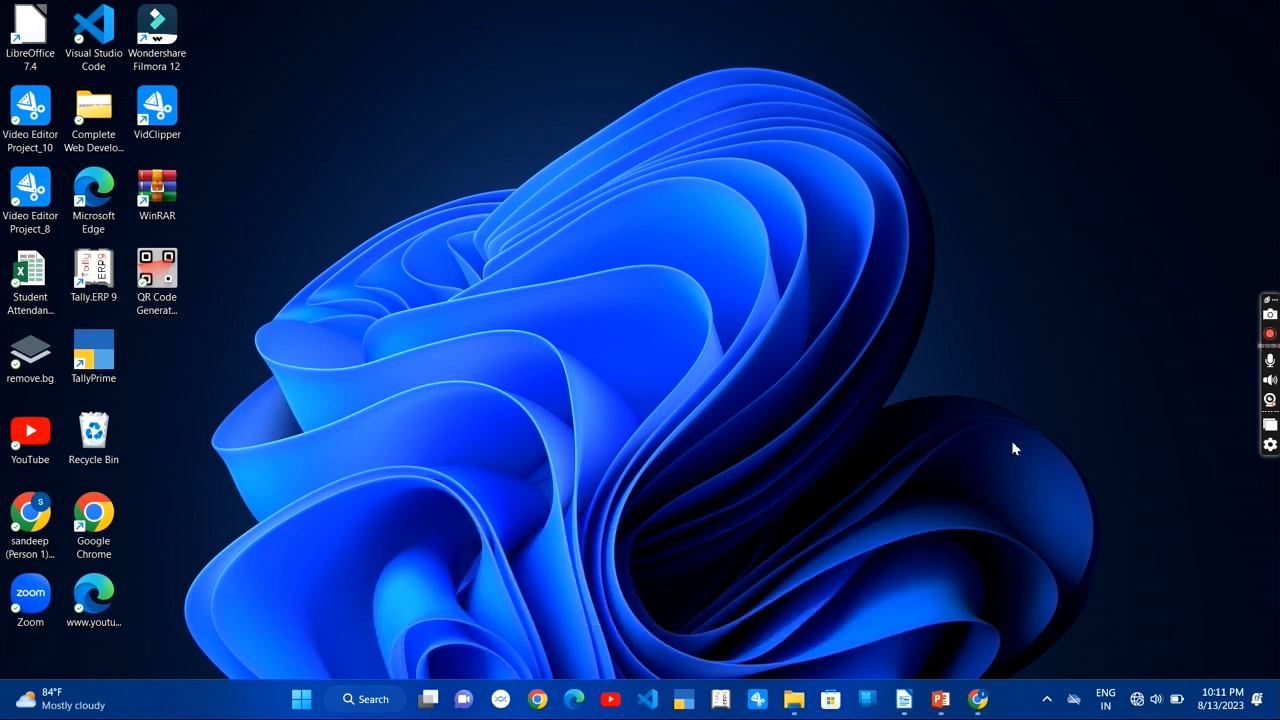
pyautogui.press('super+t')
pyautogui.press('super+t')
pyautogui.press('Return')
pyautogui.press('Tab')
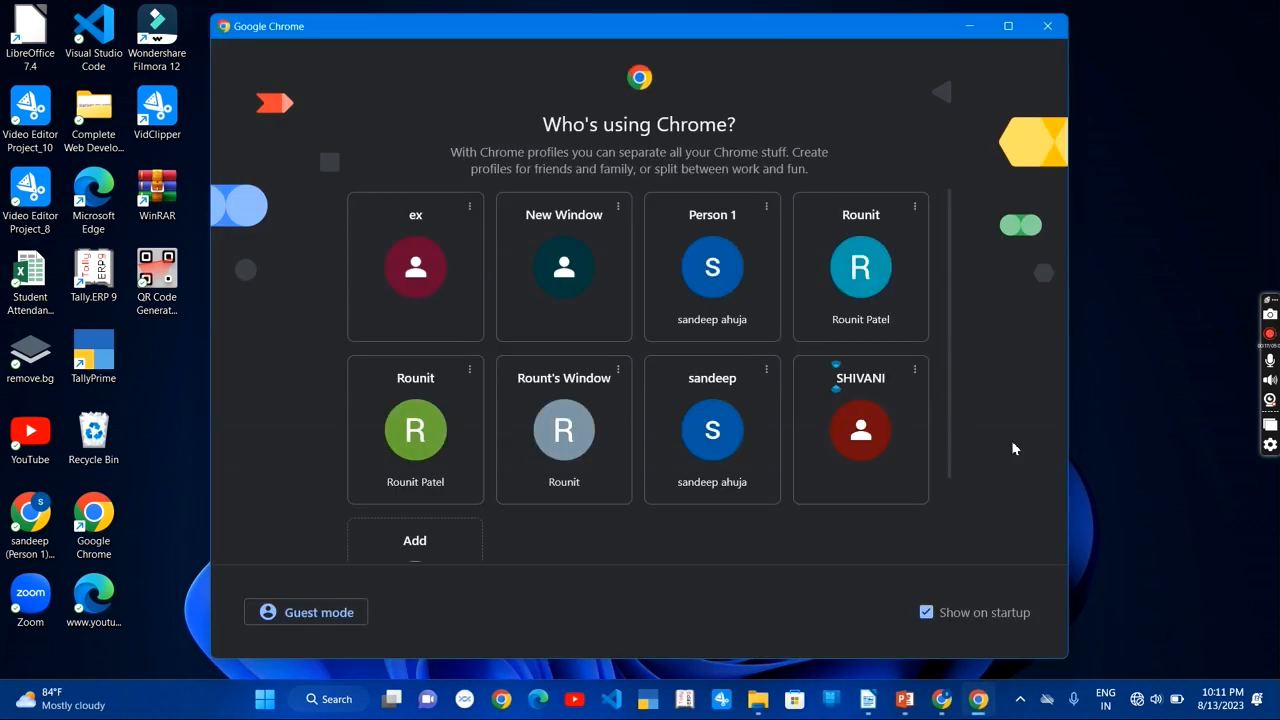
# Minimize the Chrome profile chooser, close the Nearby Share window and close the restored chooser.
pyautogui.click(970, 30)
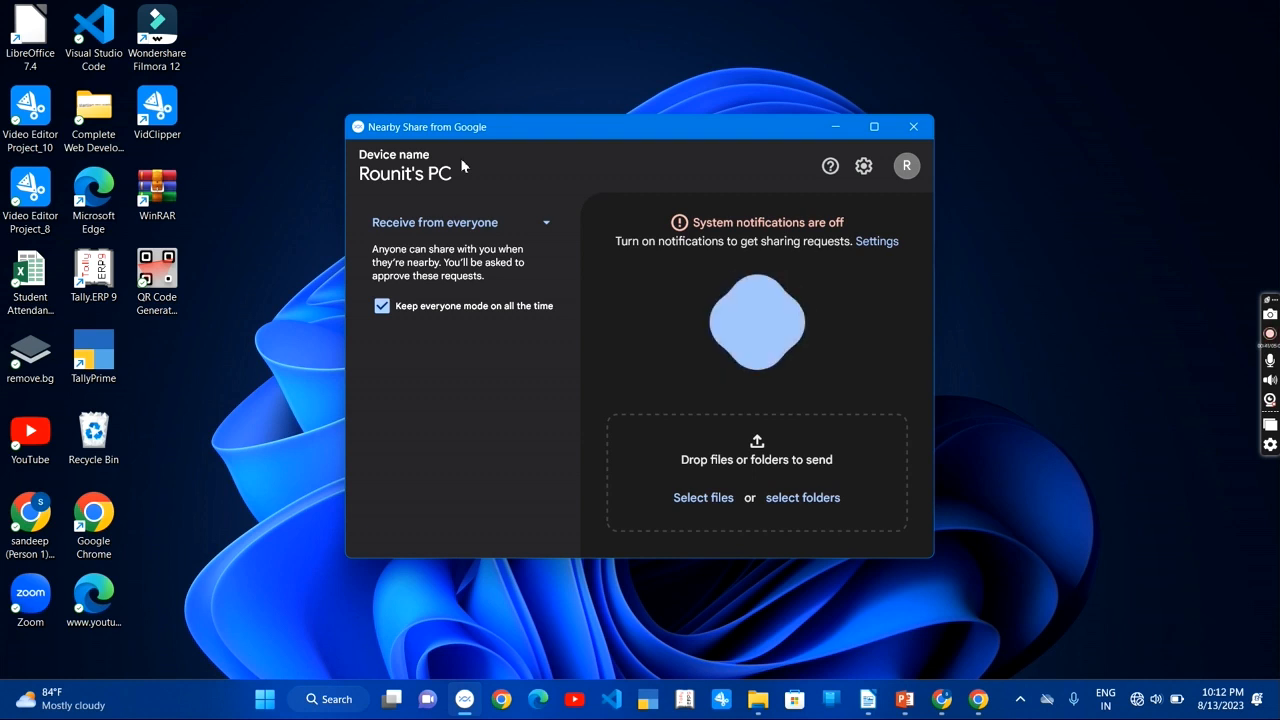
pyautogui.click(913, 126)
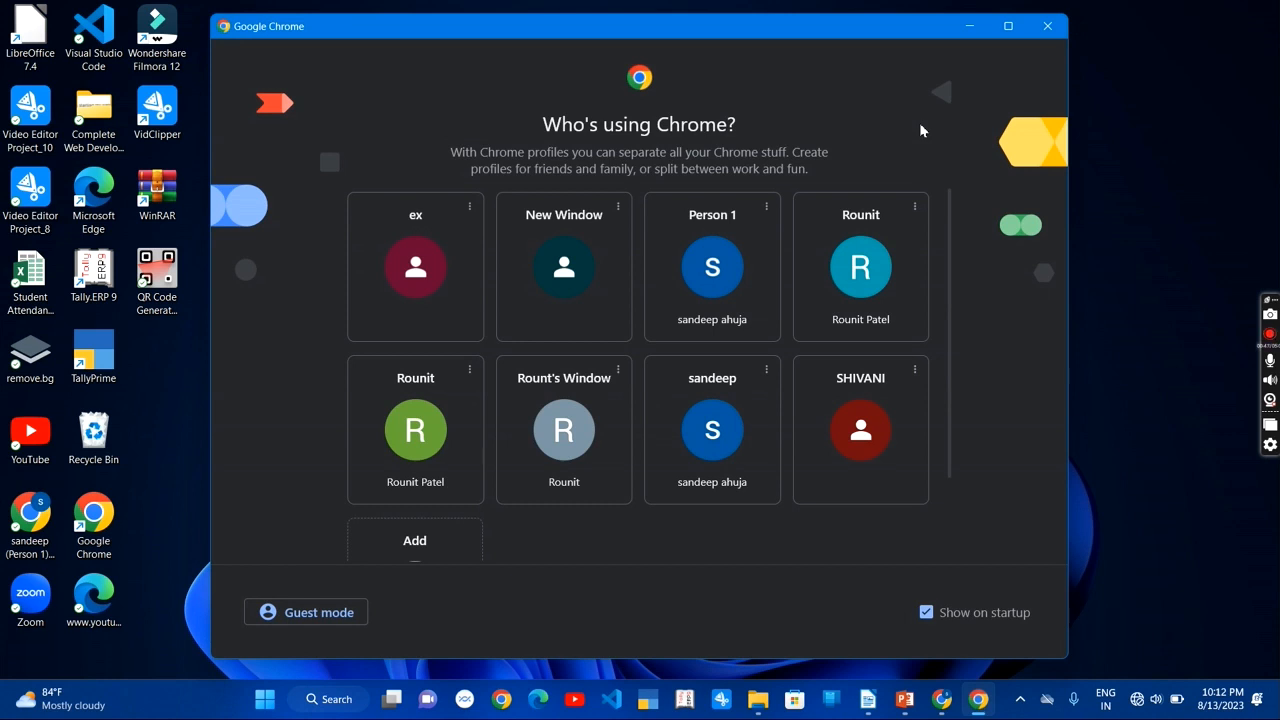
pyautogui.click(1041, 33)
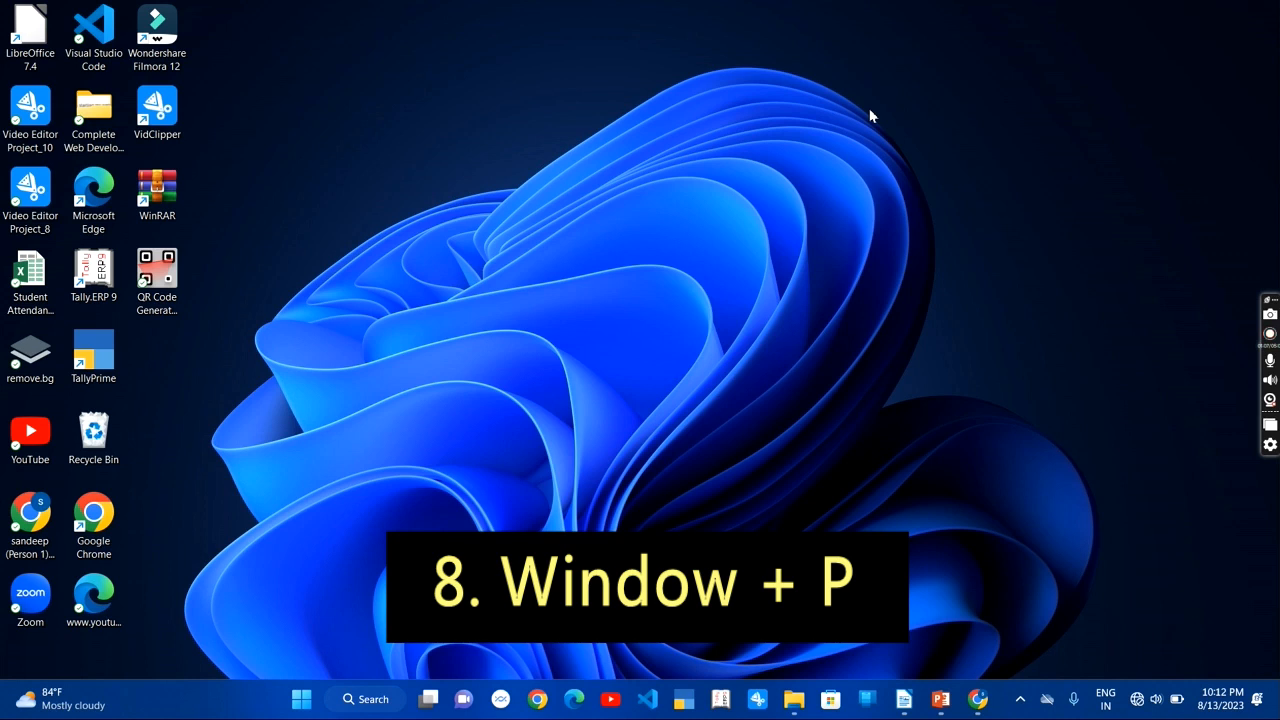
# Open the Project display options, review the screen modes and dismiss them without choosing one.
pyautogui.press('super+p')
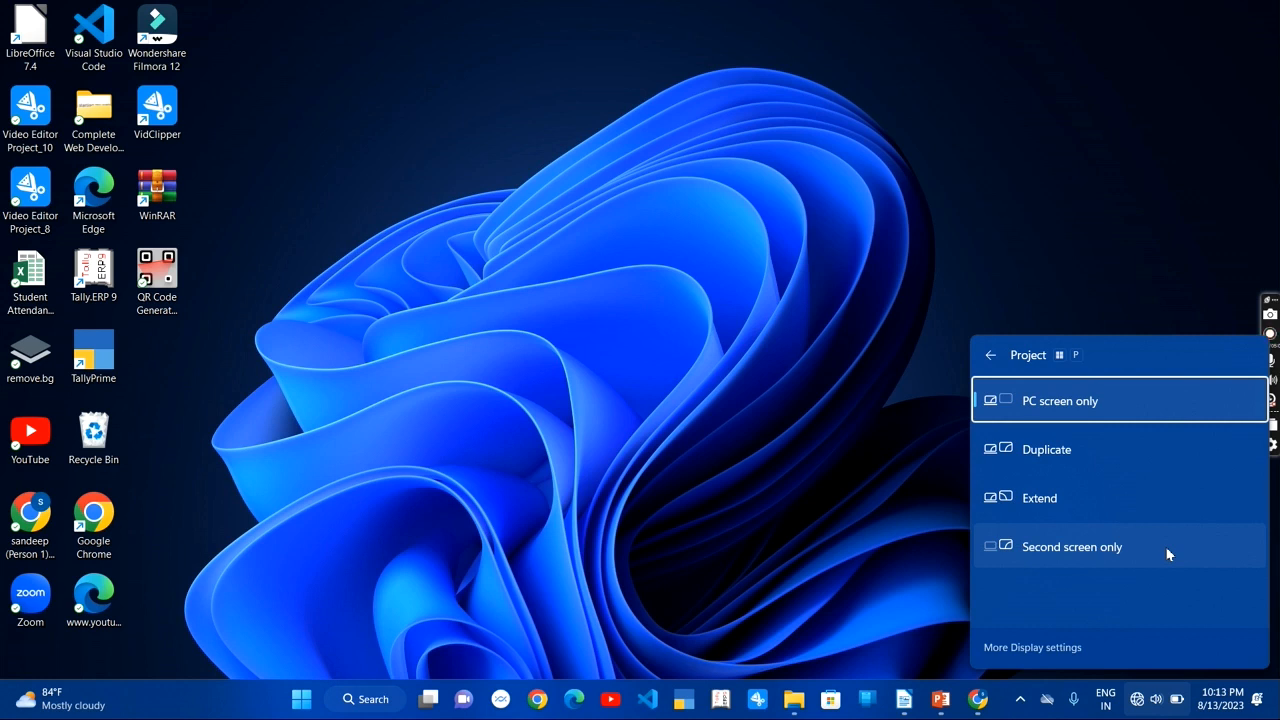
pyautogui.click(577, 244)
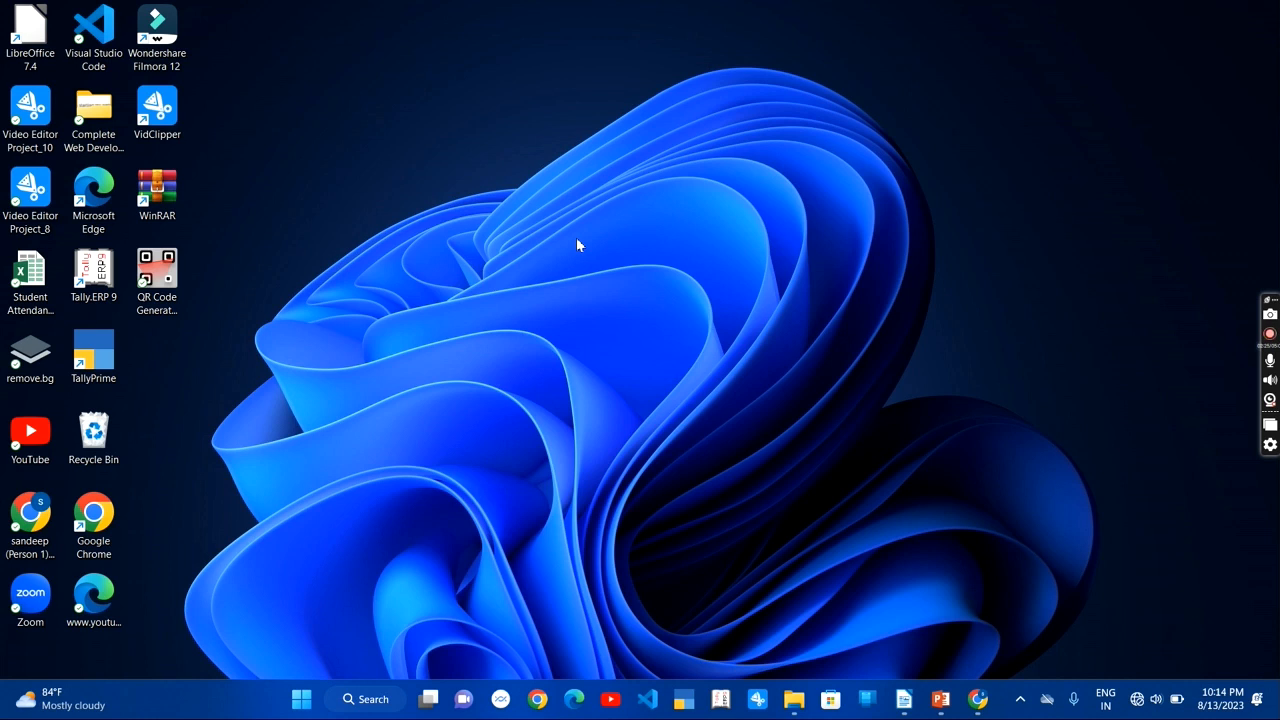
# Bring up the Chrome new tab window and save a full-screen screenshot of it.
pyautogui.click(979, 700)
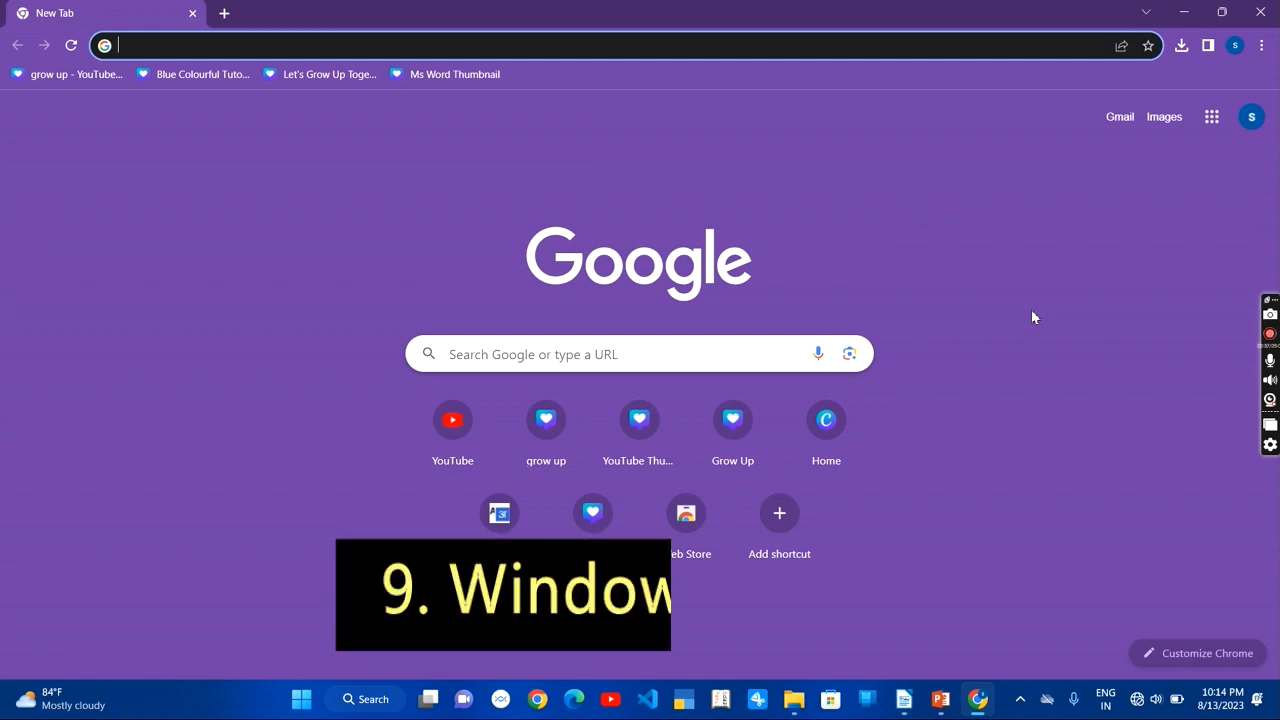
pyautogui.press('super+Print')
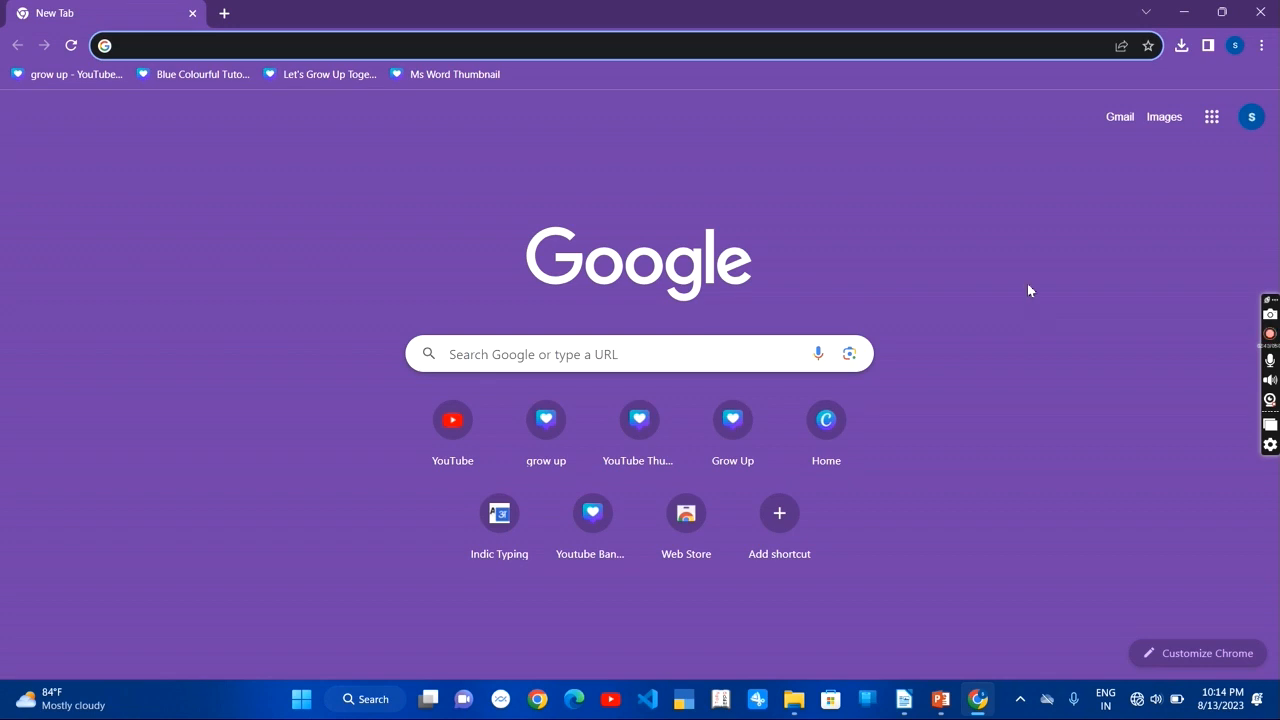
# View Screenshot (3) from the Screenshots folder, and close the image viewer and File Explorer.
pyautogui.click(793, 699)
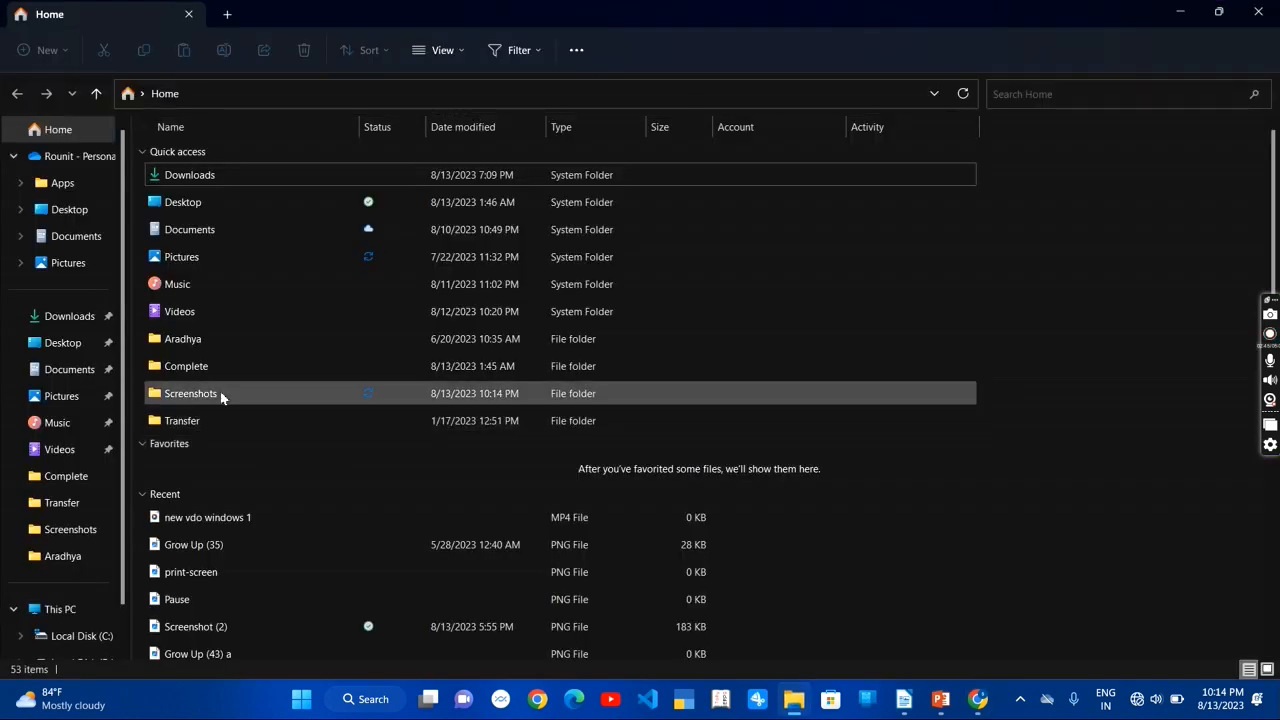
pyautogui.doubleClick(219, 388)
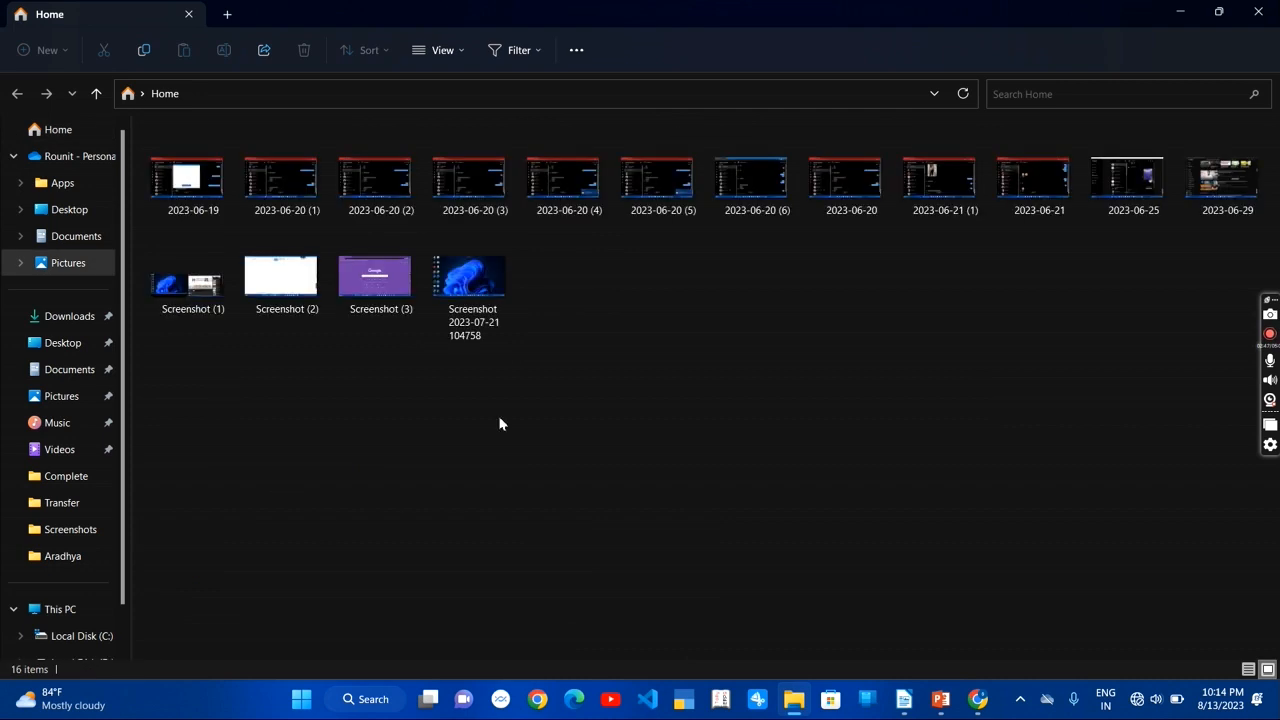
pyautogui.click(391, 287)
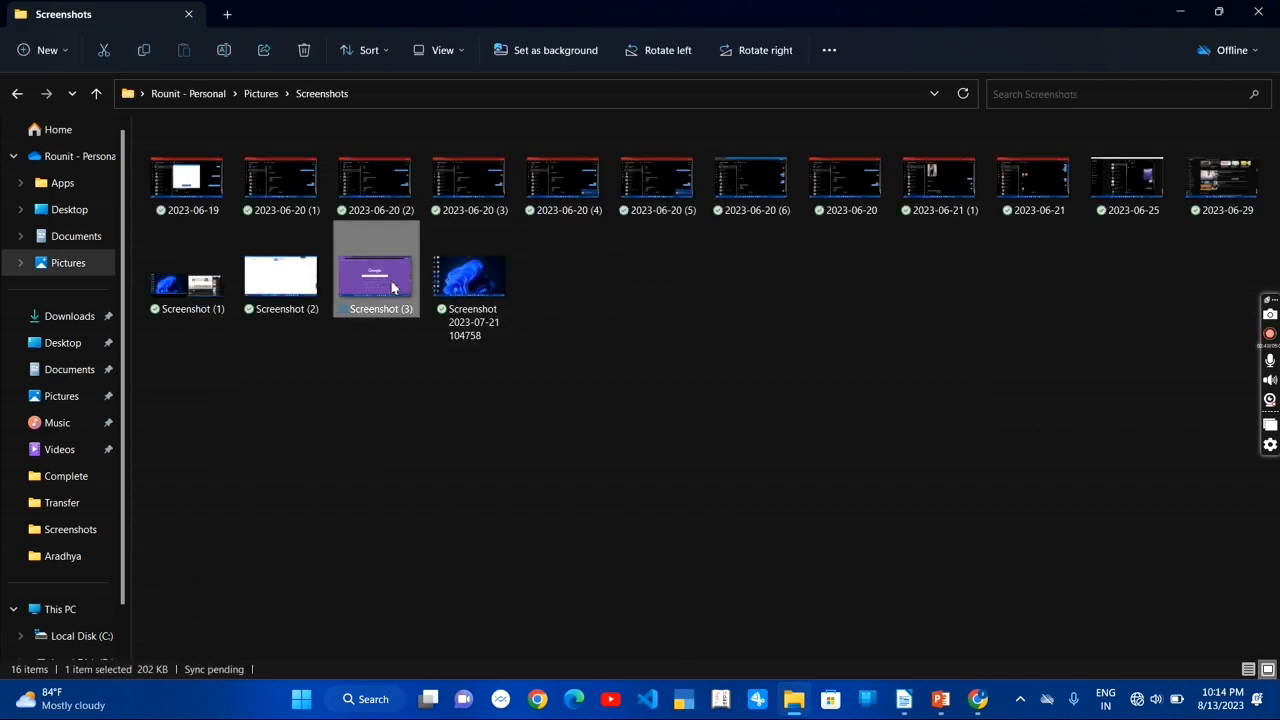
pyautogui.doubleClick(391, 287)
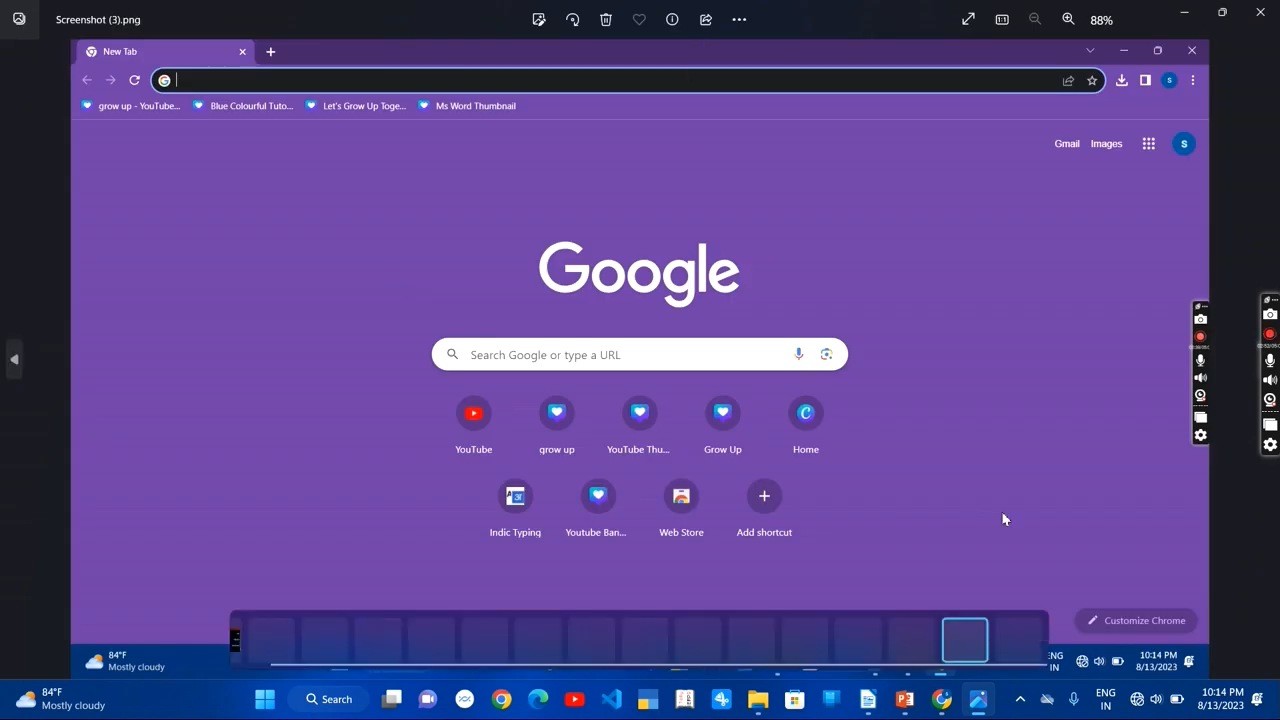
pyautogui.click(1266, 20)
pyautogui.click(1262, 18)
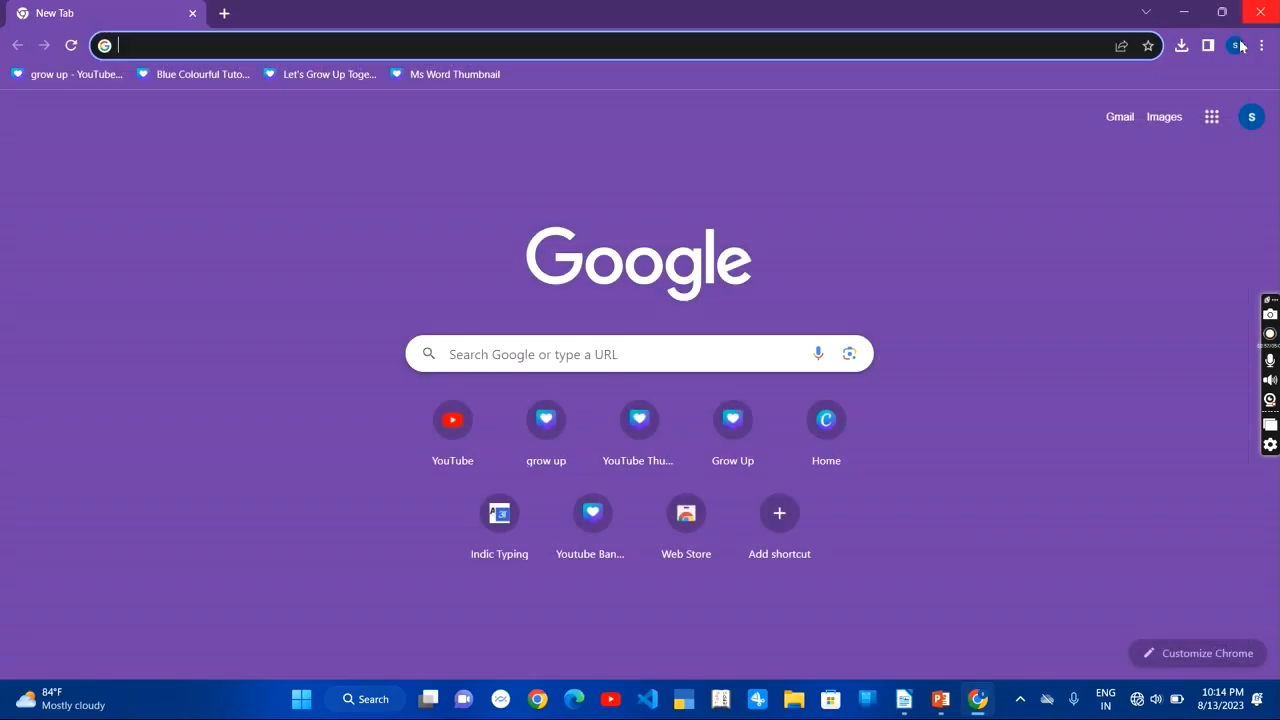
# Close the Chrome window, bring up the emoji panel and move it to the middle of the desktop.
pyautogui.click(1262, 24)
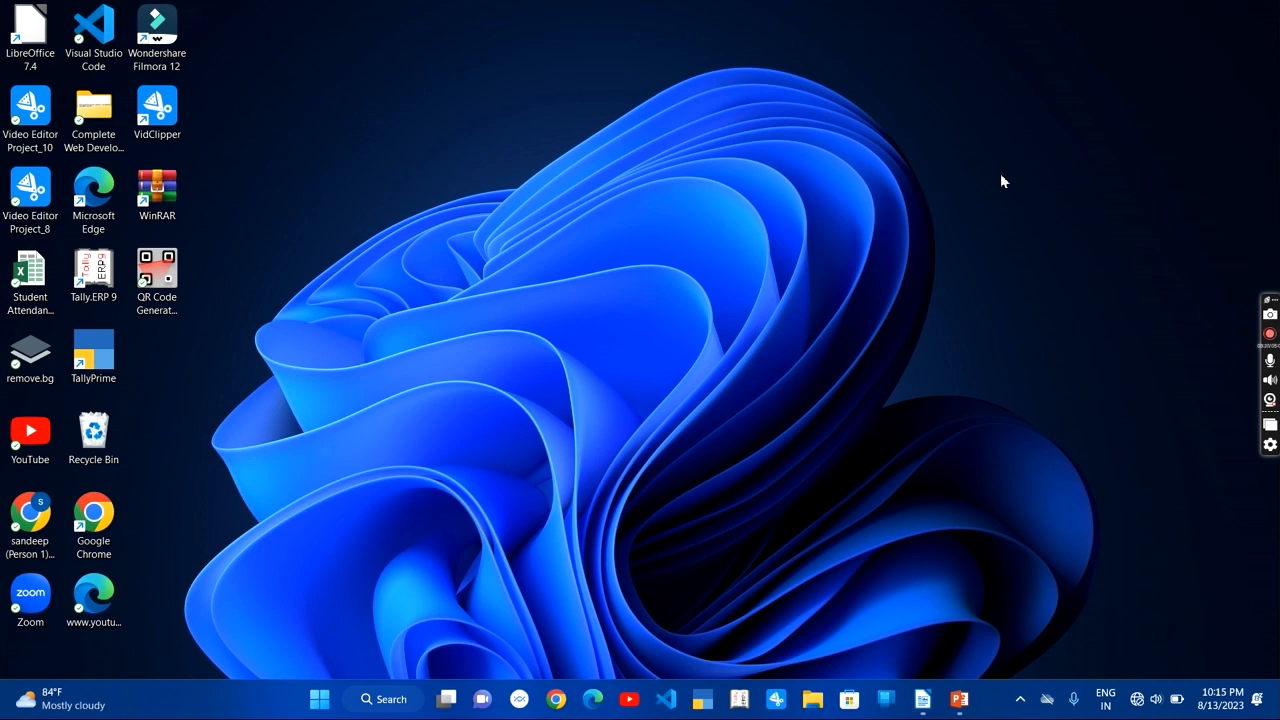
pyautogui.press('super+semicolon')
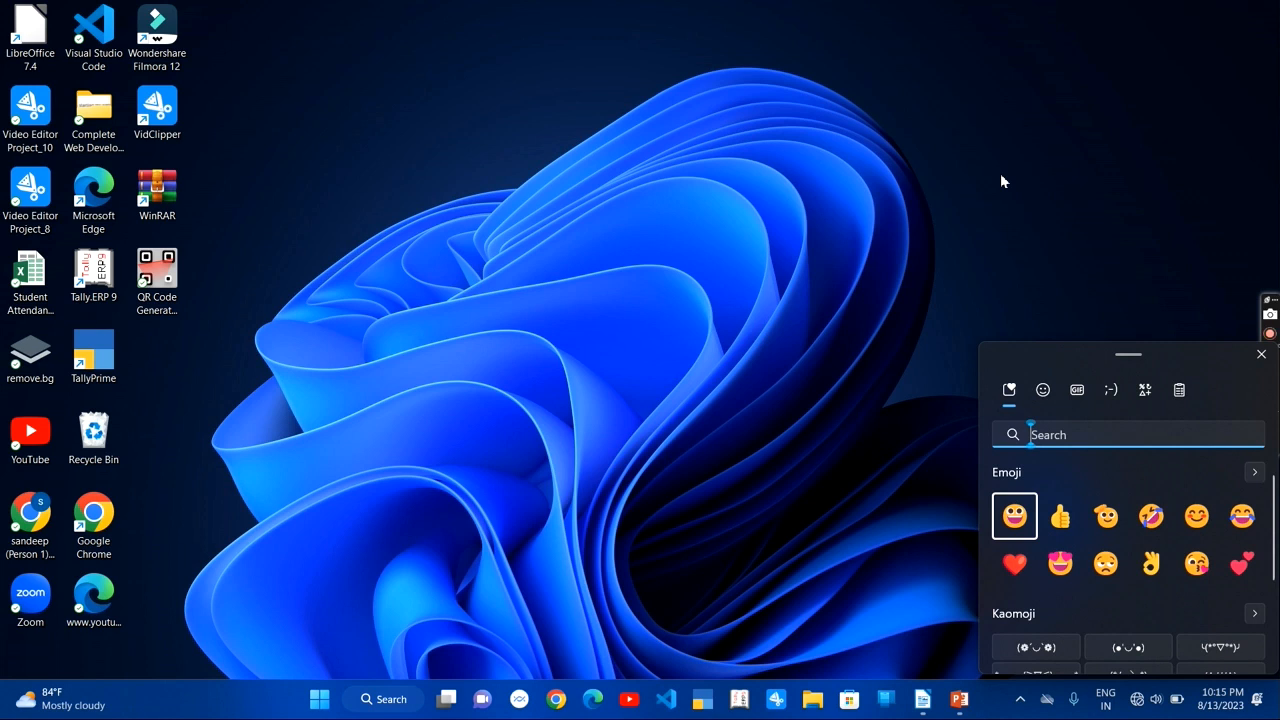
pyautogui.moveTo(1113, 356); pyautogui.dragTo(588, 217)
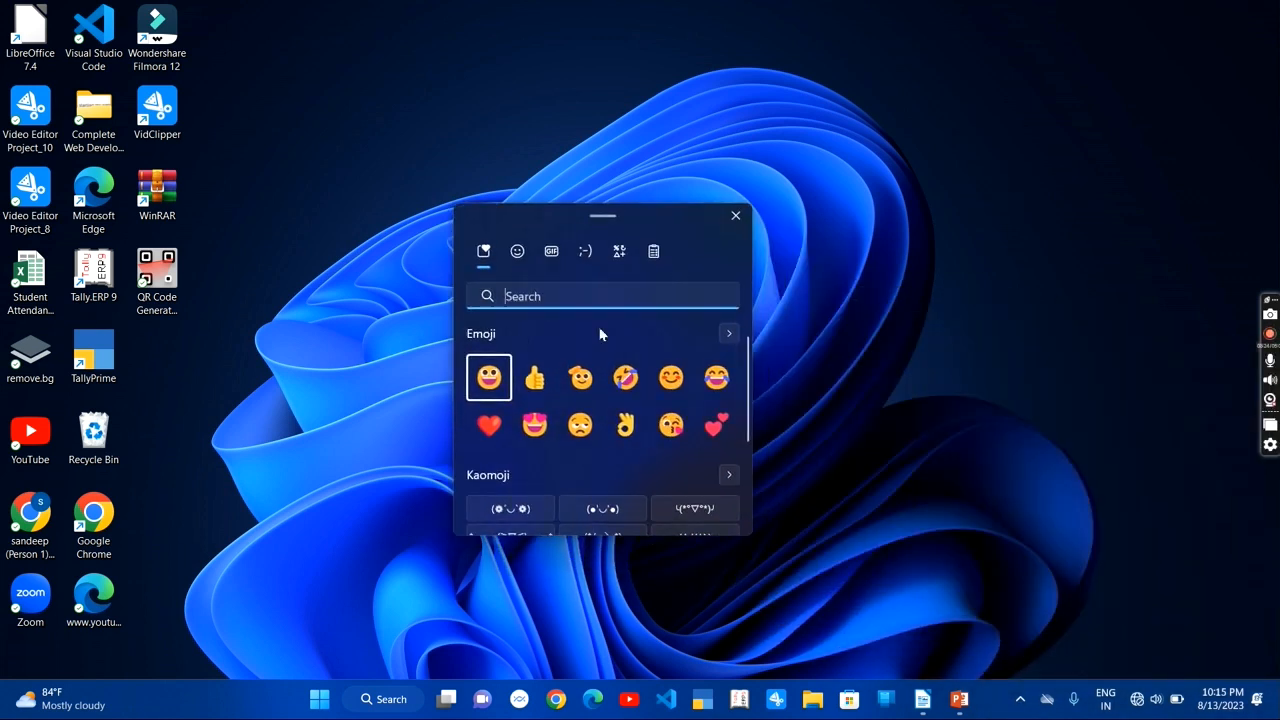
# Look through the emoji panel's emoji, GIF and symbols sections and close the panel.
pyautogui.click(517, 256)
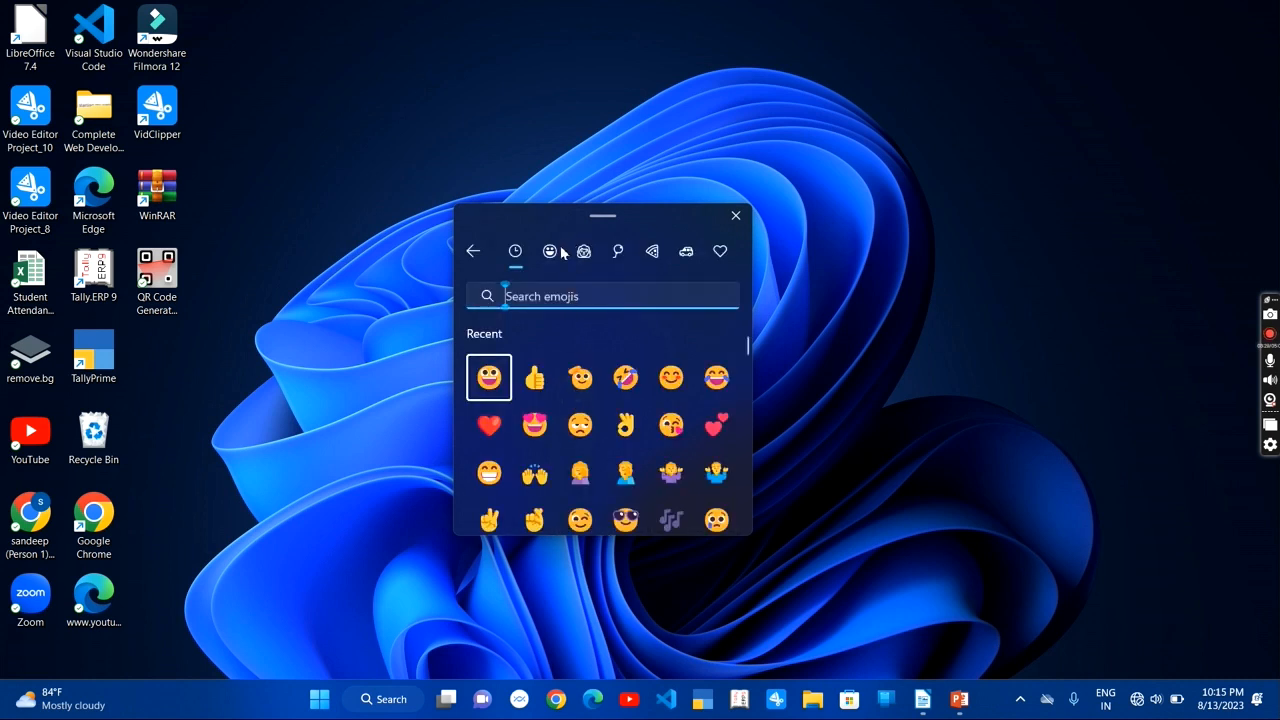
pyautogui.click(475, 250)
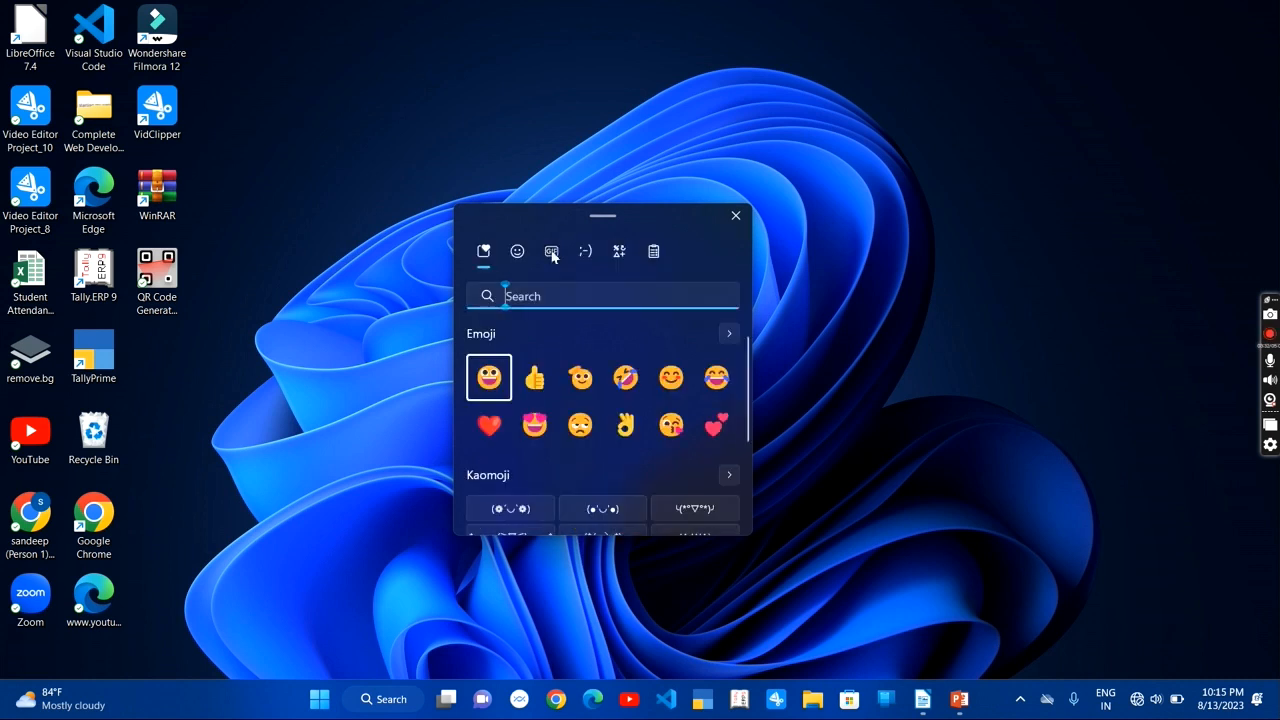
pyautogui.click(550, 251)
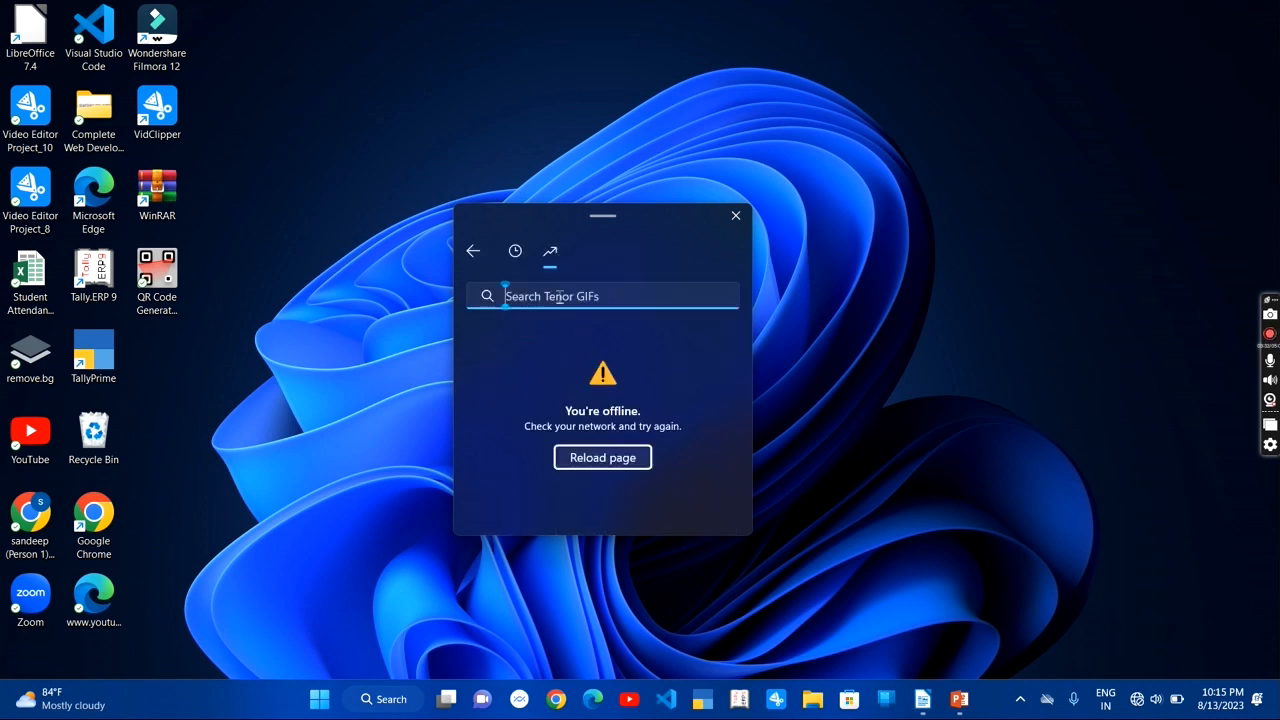
pyautogui.click(481, 252)
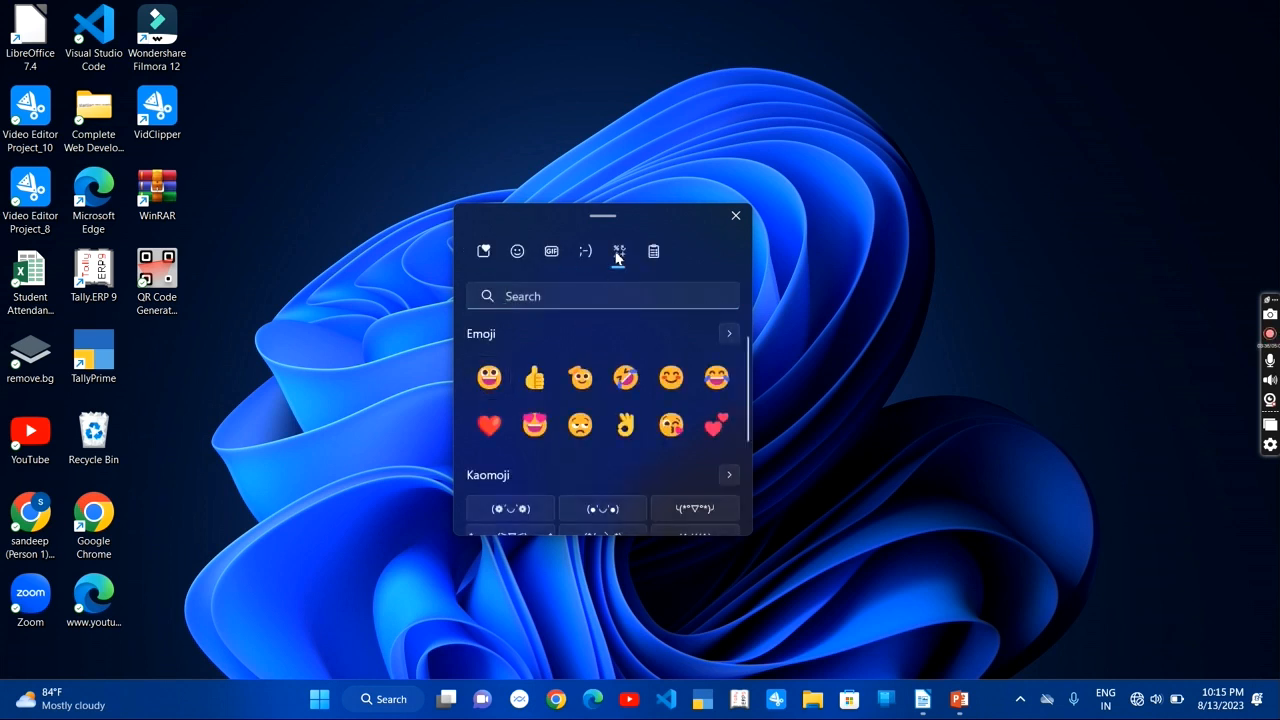
pyautogui.click(618, 252)
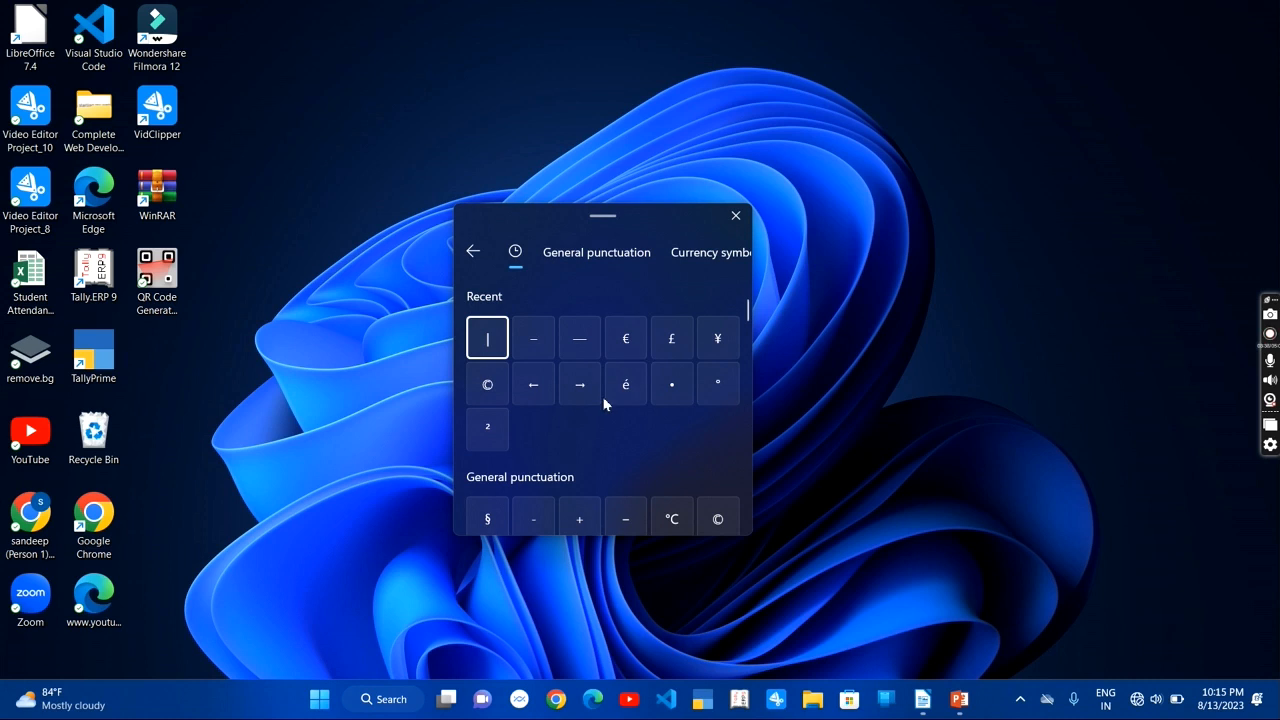
pyautogui.click(735, 218)
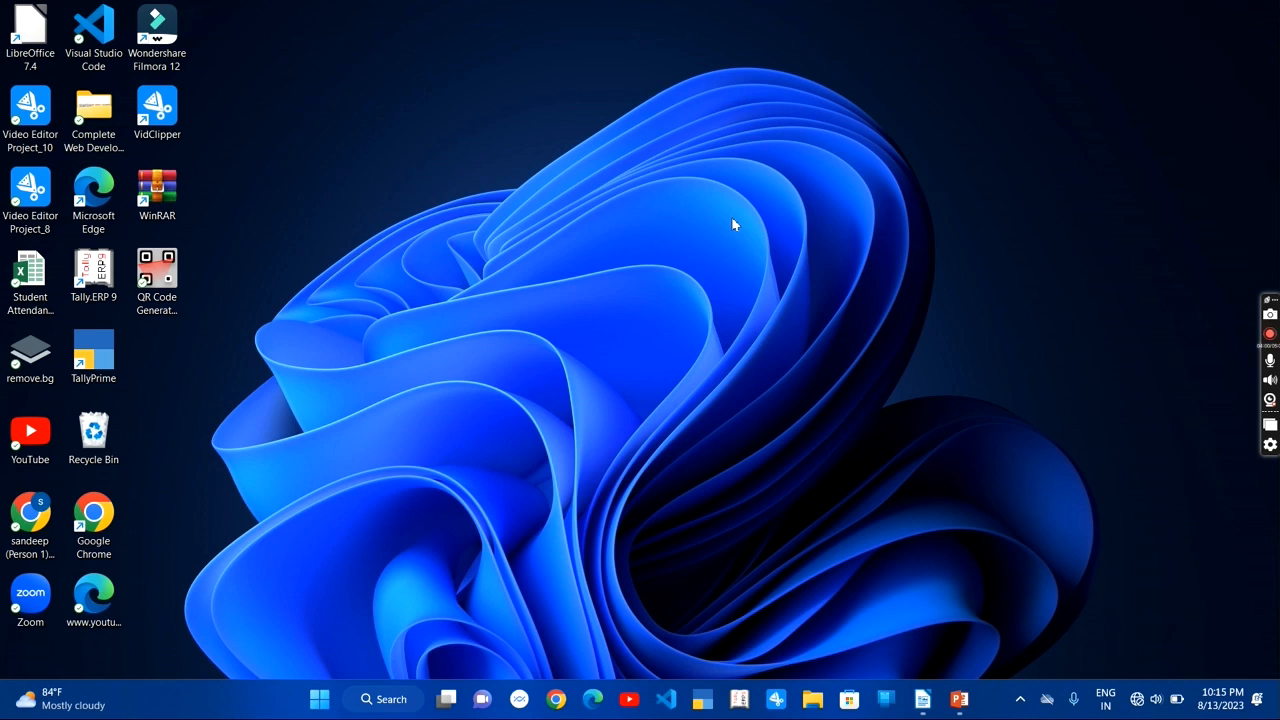
# Open the clipboard history, browse its copied items down and back up, and dismiss it.
pyautogui.press('super+v')
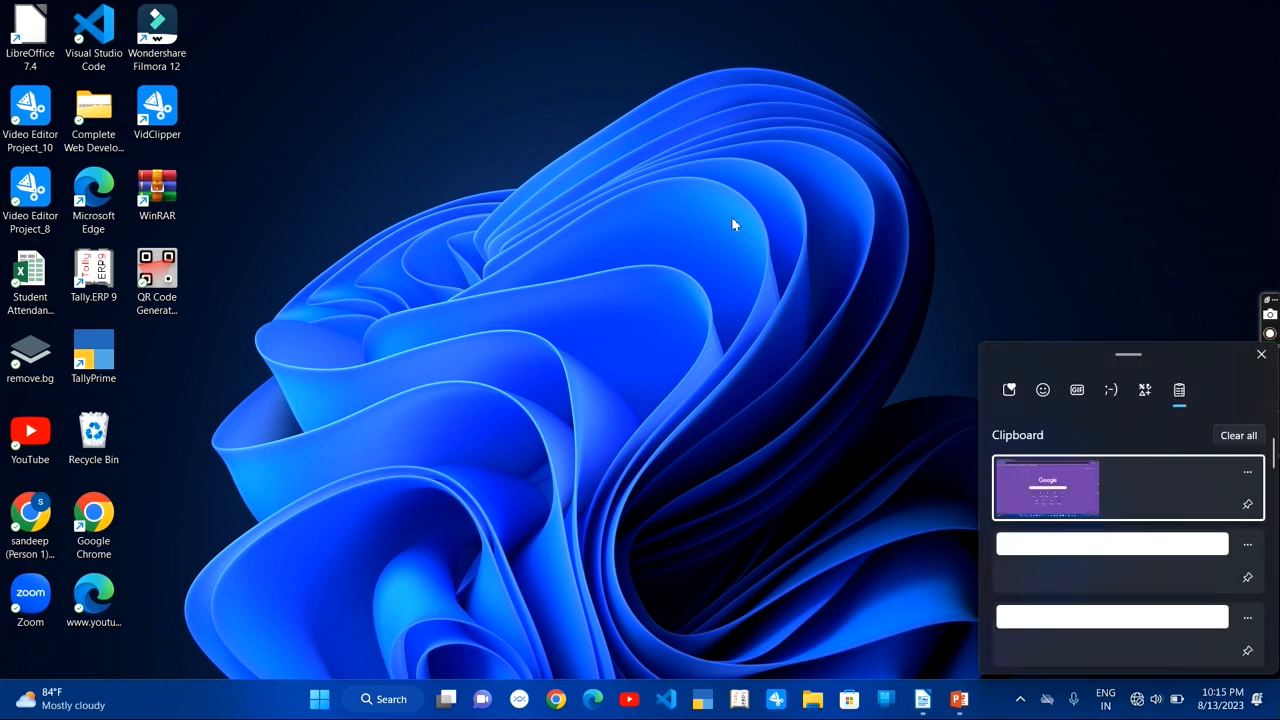
pyautogui.scroll(-2, 1139, 531)
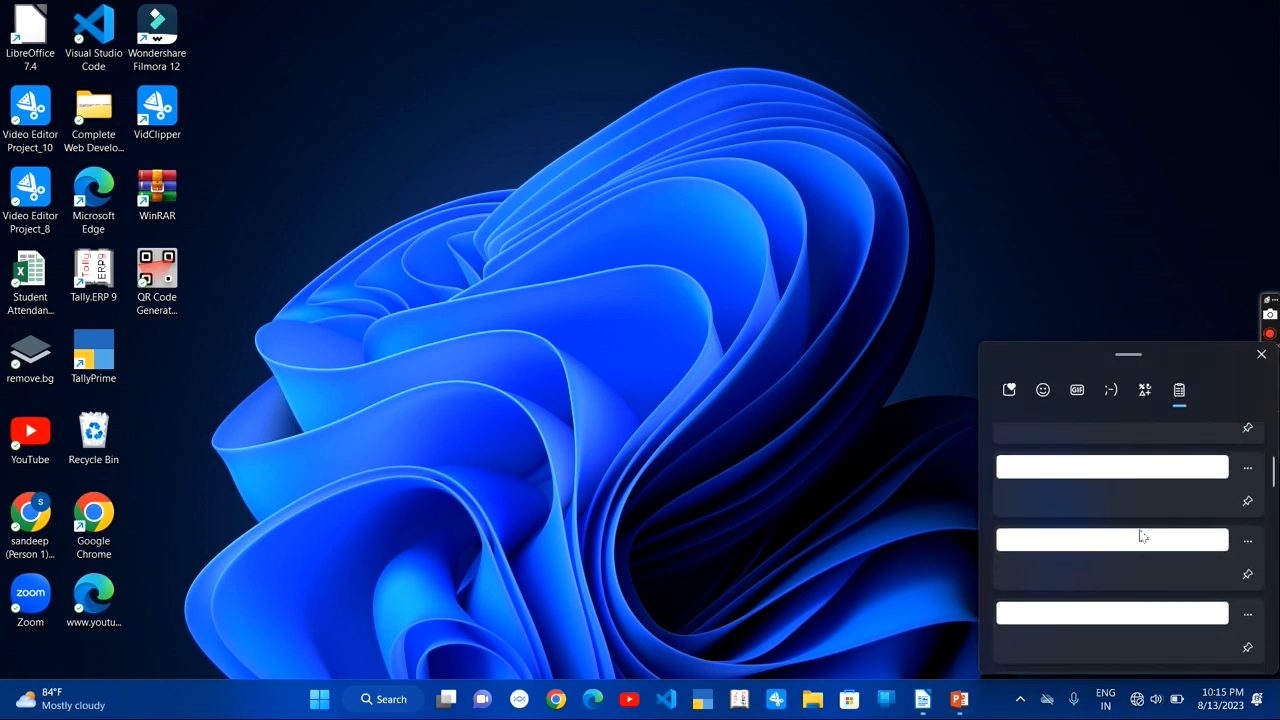
pyautogui.scroll(-5, 1143, 535)
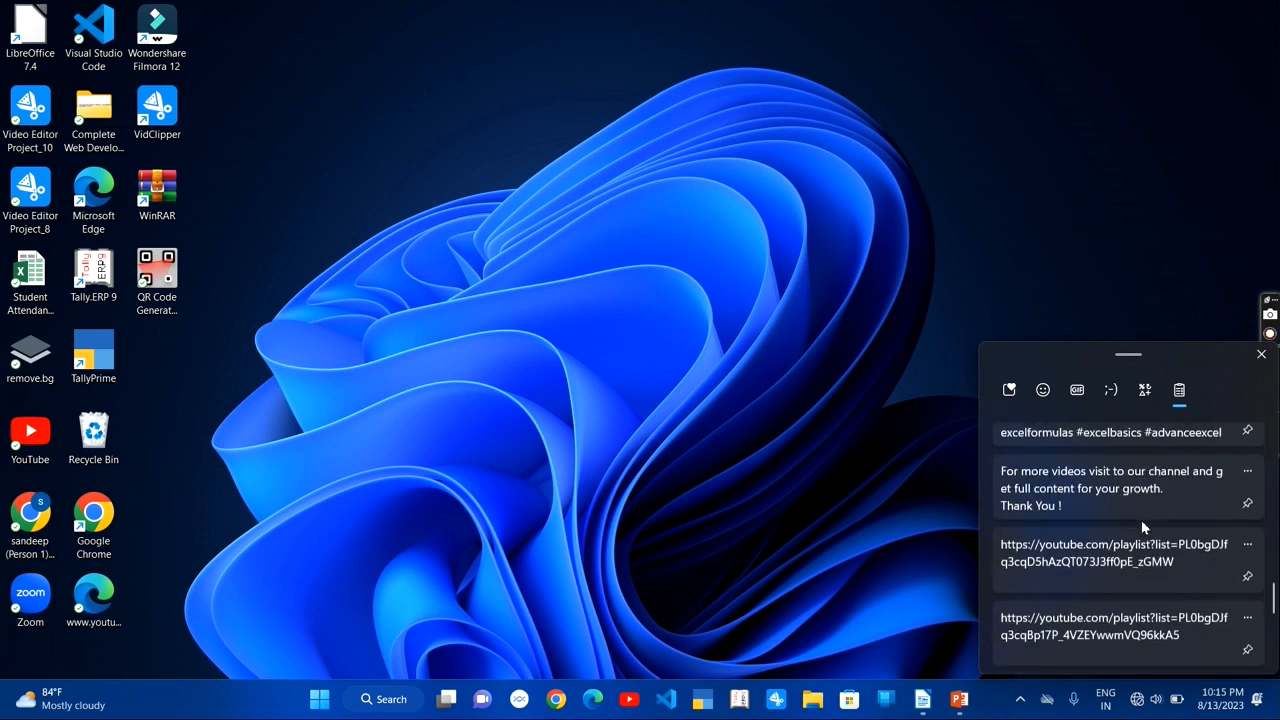
pyautogui.scroll(5, 1145, 518)
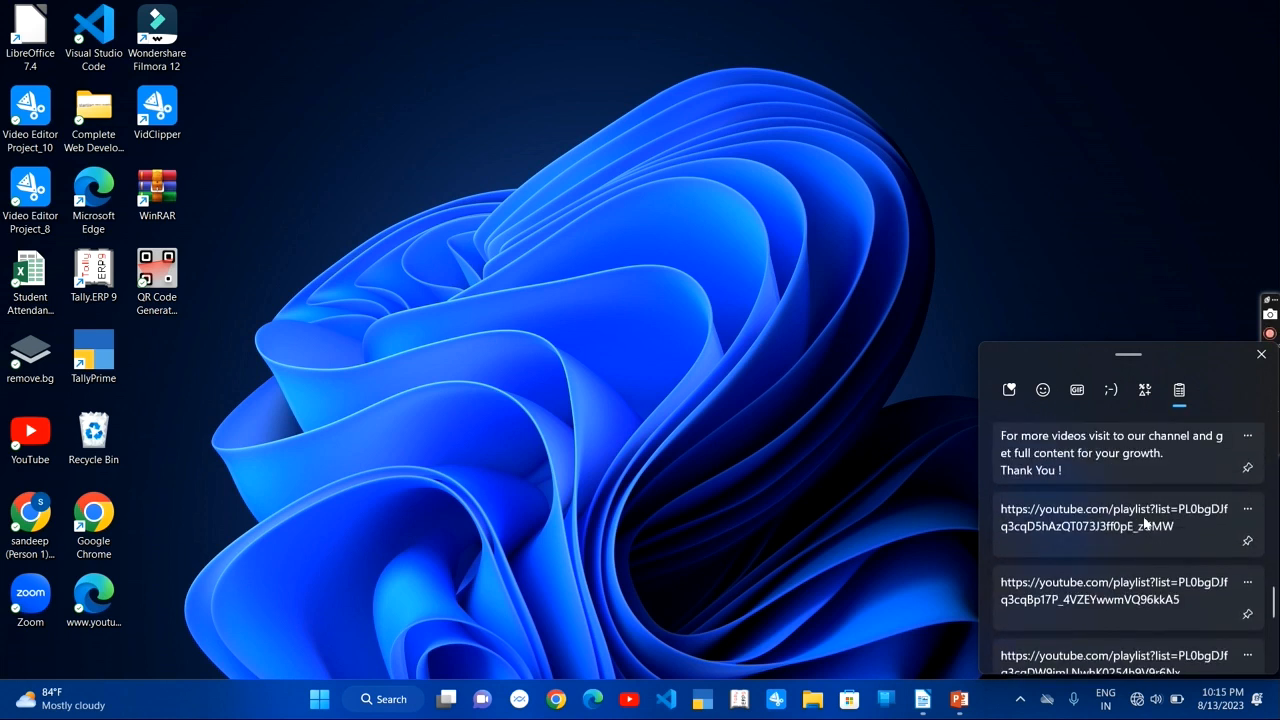
pyautogui.scroll(5, 1145, 518)
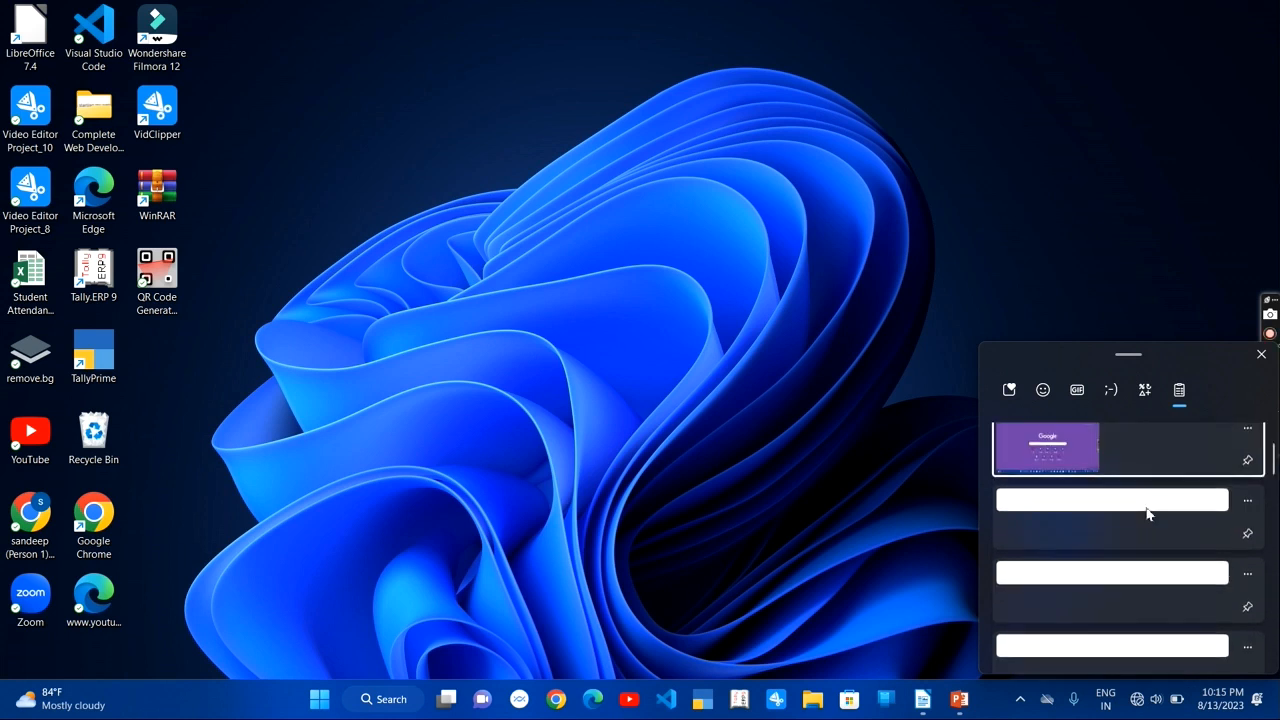
pyautogui.click(395, 263)
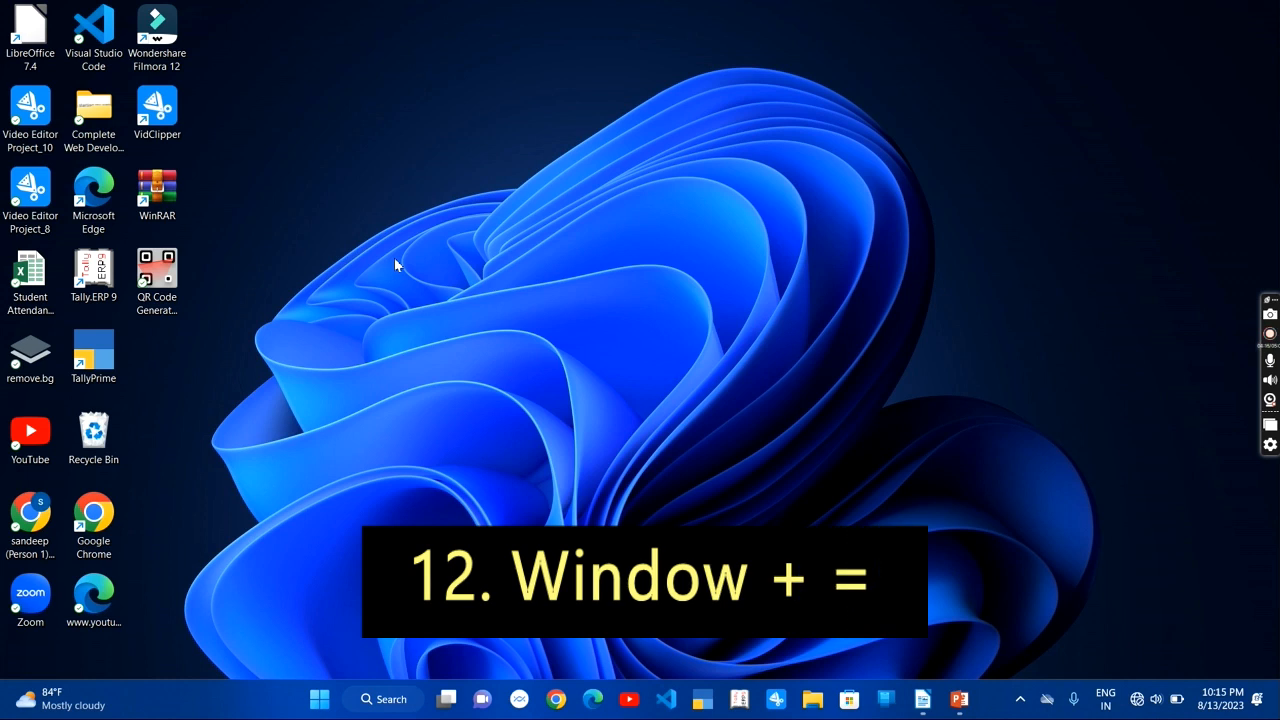
# Switch to the LibreOffice Writer document, magnify the screen to 200% with Magnifier, return it to 100% and close Magnifier.
pyautogui.click(924, 702)
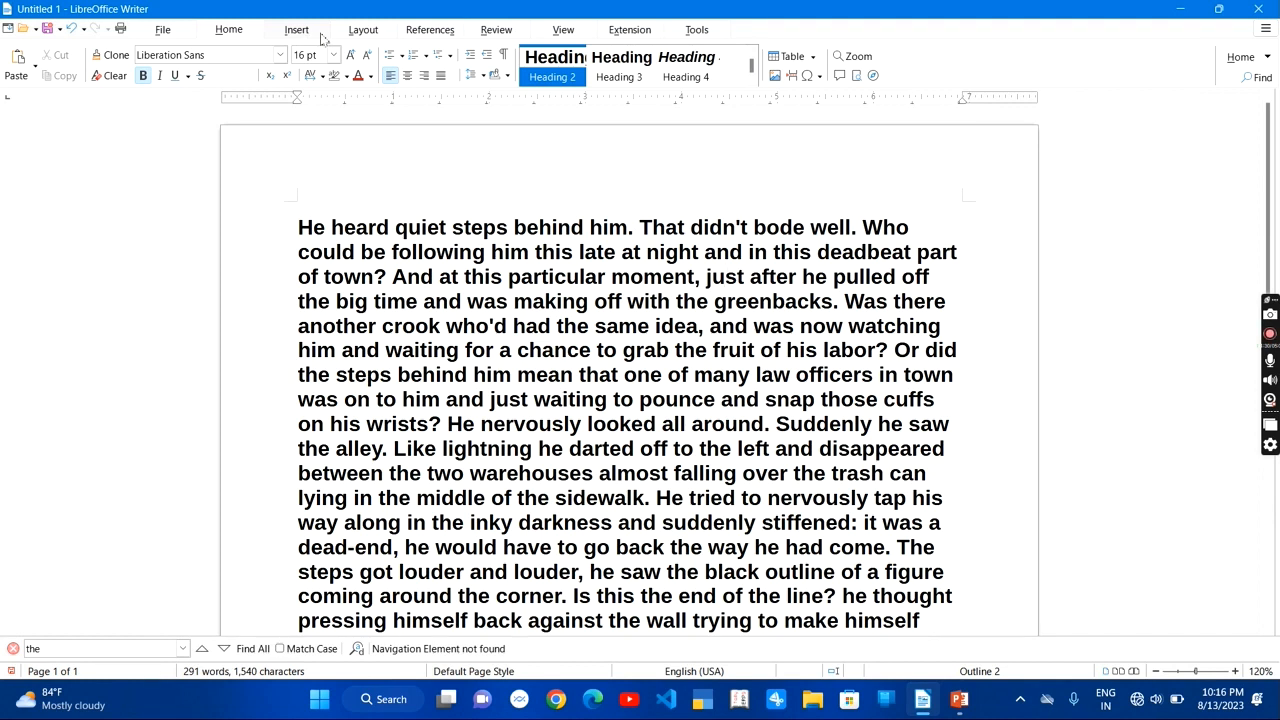
pyautogui.press('super+plus')
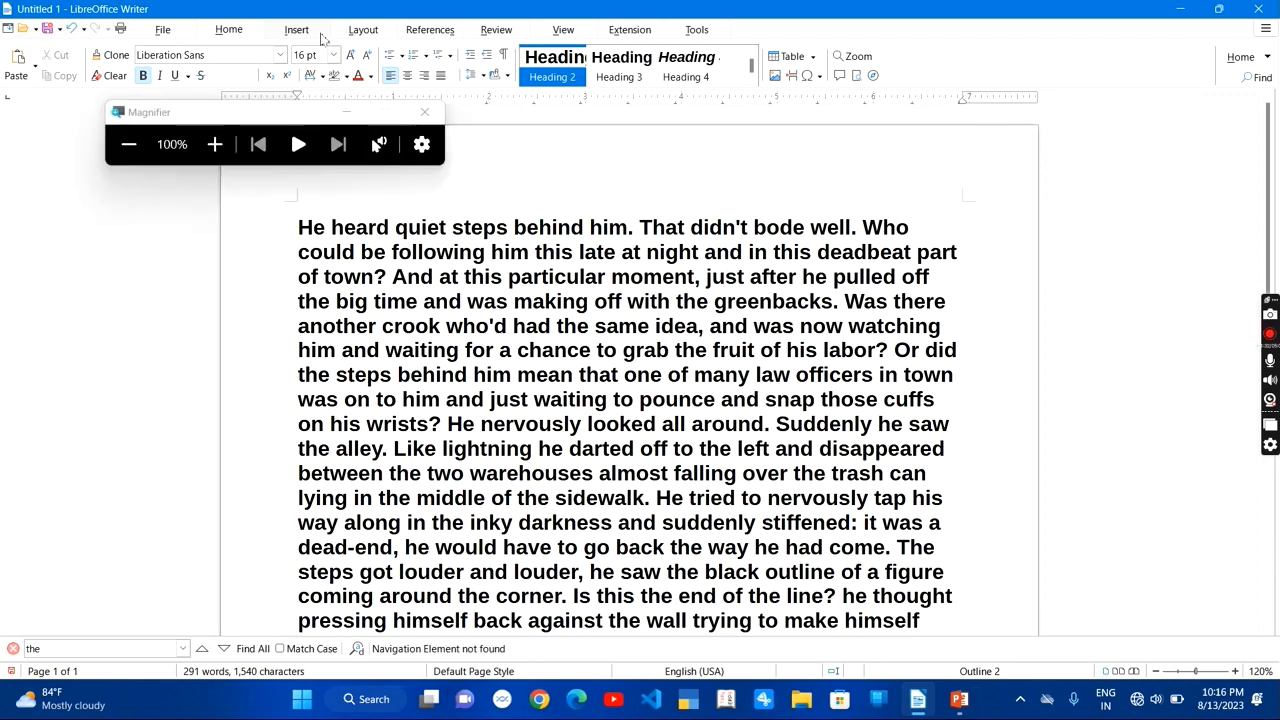
pyautogui.press('super+plus')
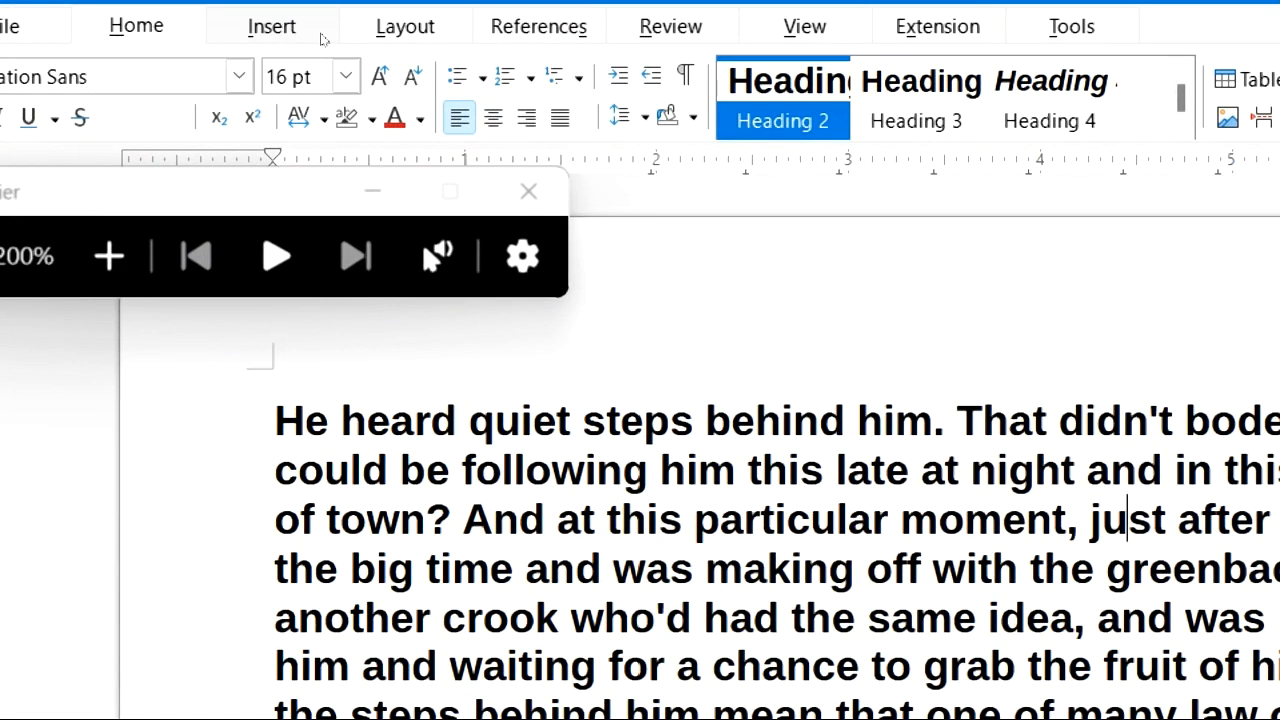
pyautogui.press('super+minus')
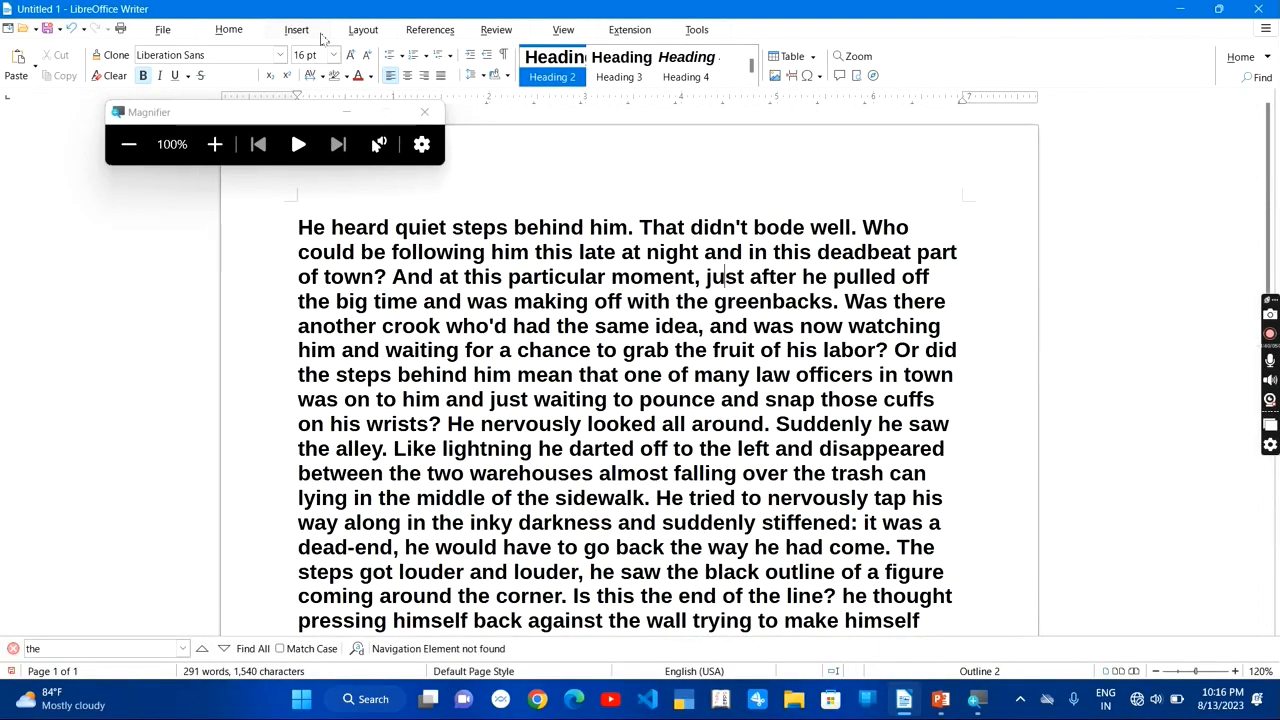
pyautogui.click(424, 112)
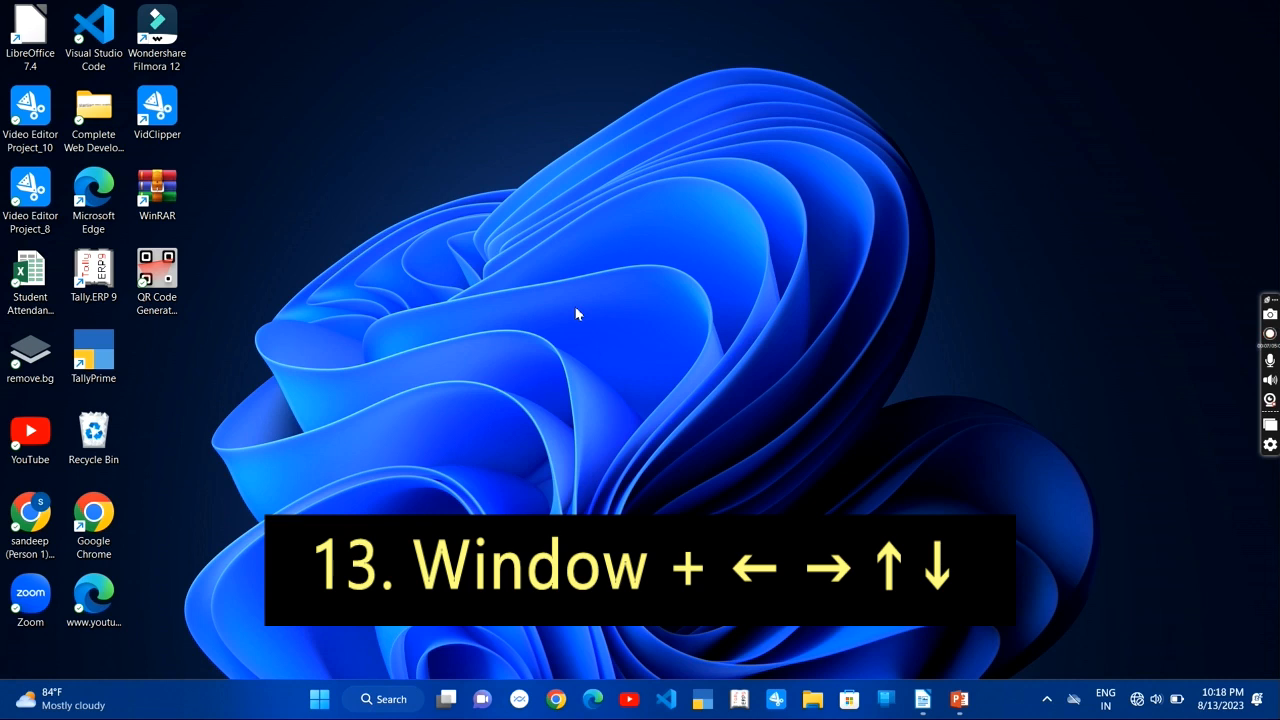
# Snap the LibreOffice Writer window to the left half of the screen and fill the right half with the PowerPoint presentation.
pyautogui.click(922, 699)
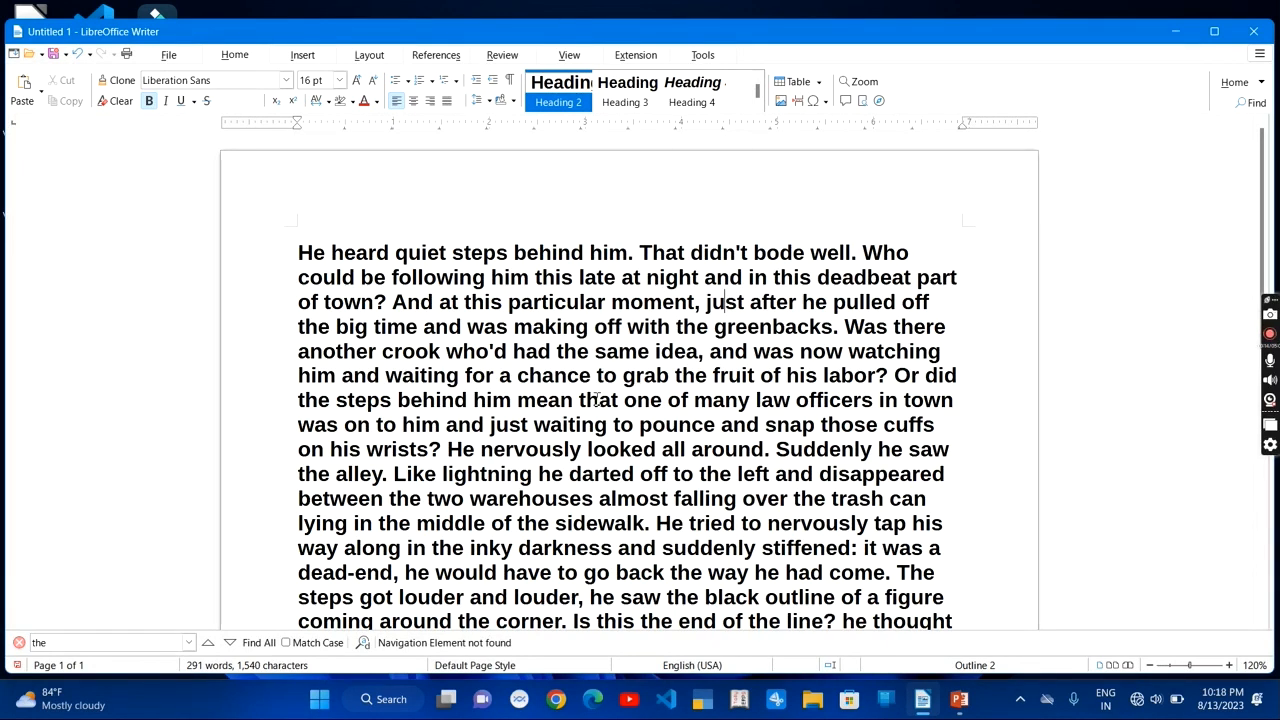
pyautogui.press('super+Left')
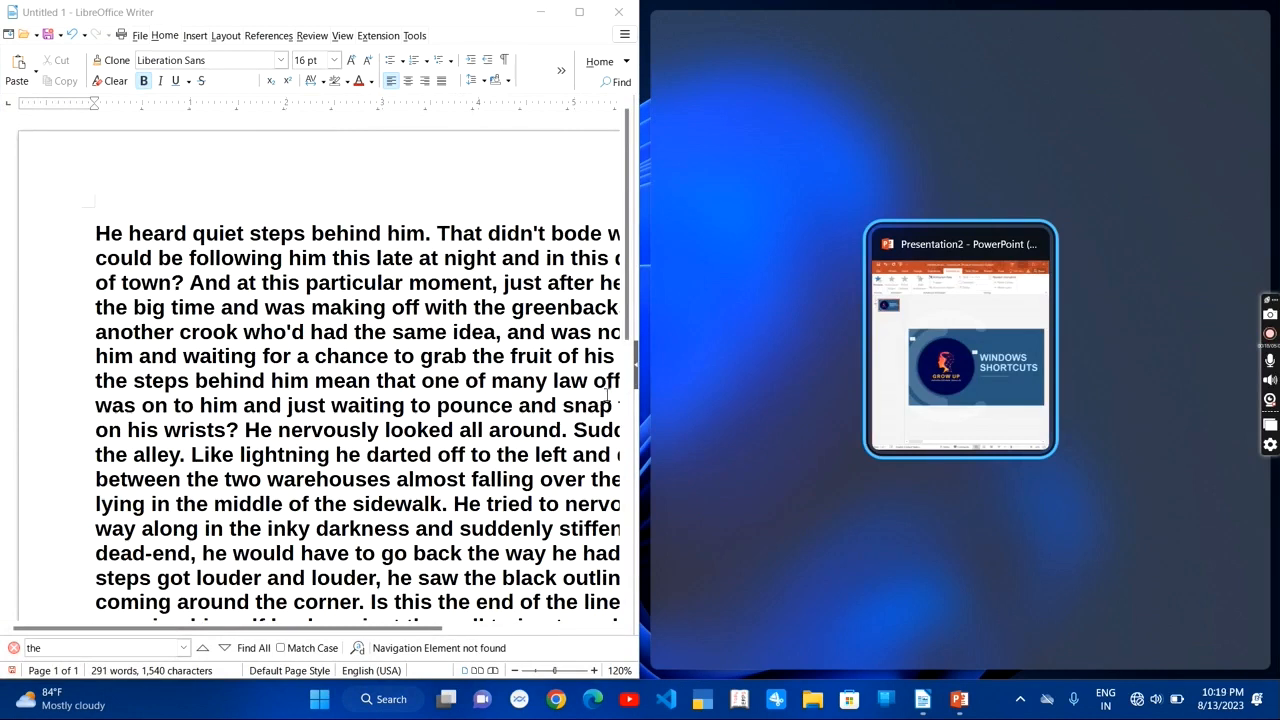
pyautogui.click(953, 407)
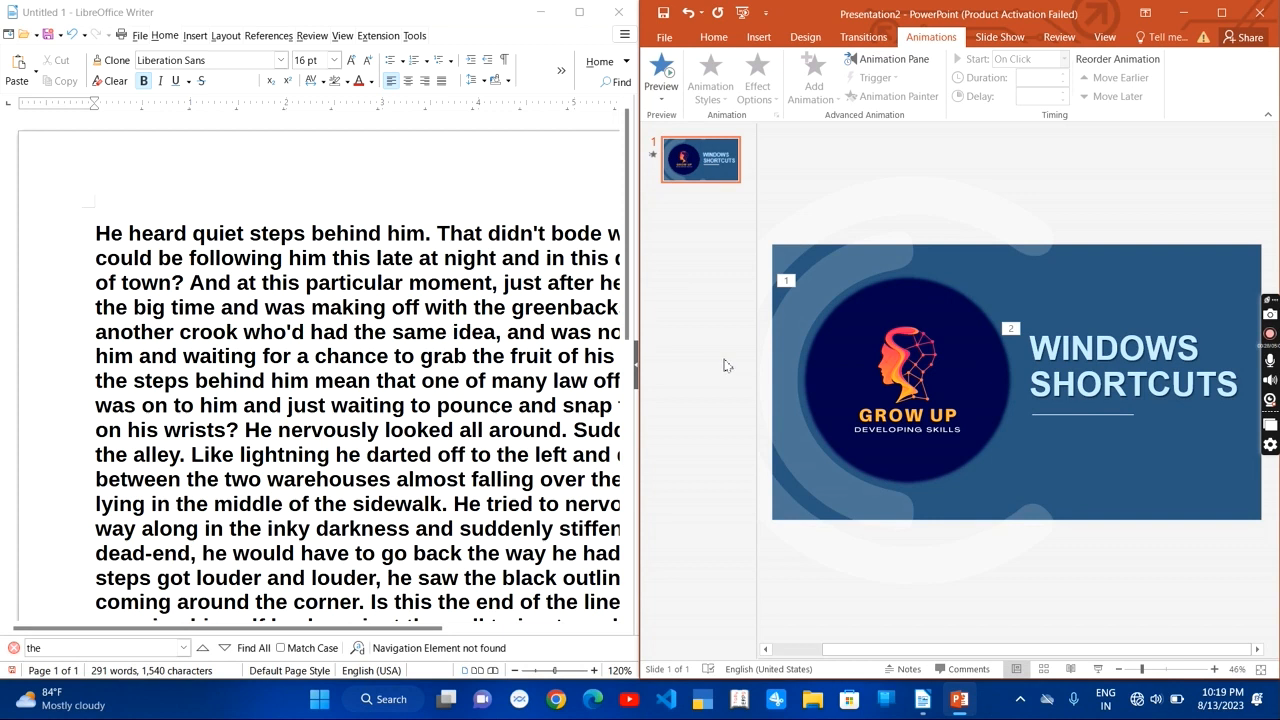
# Maximize the PowerPoint window, restore it to a smaller floating size and maximize it again.
pyautogui.click(1220, 13)
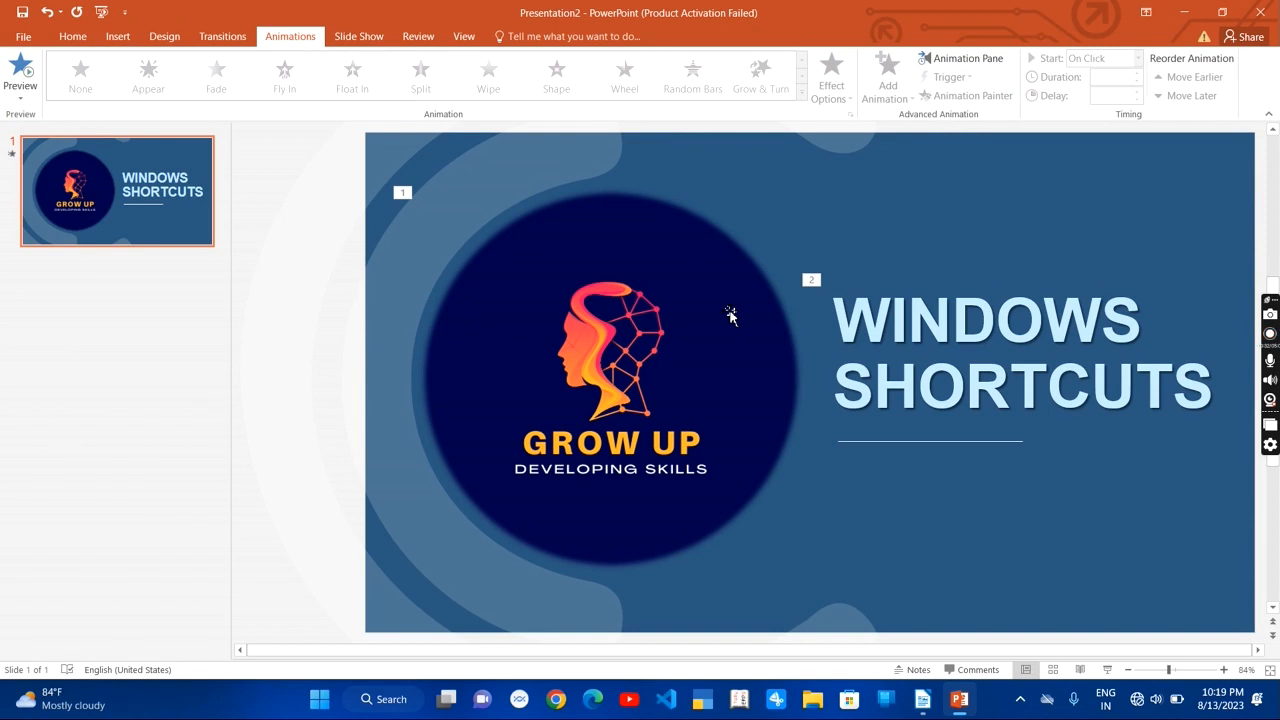
pyautogui.press('super+Down')
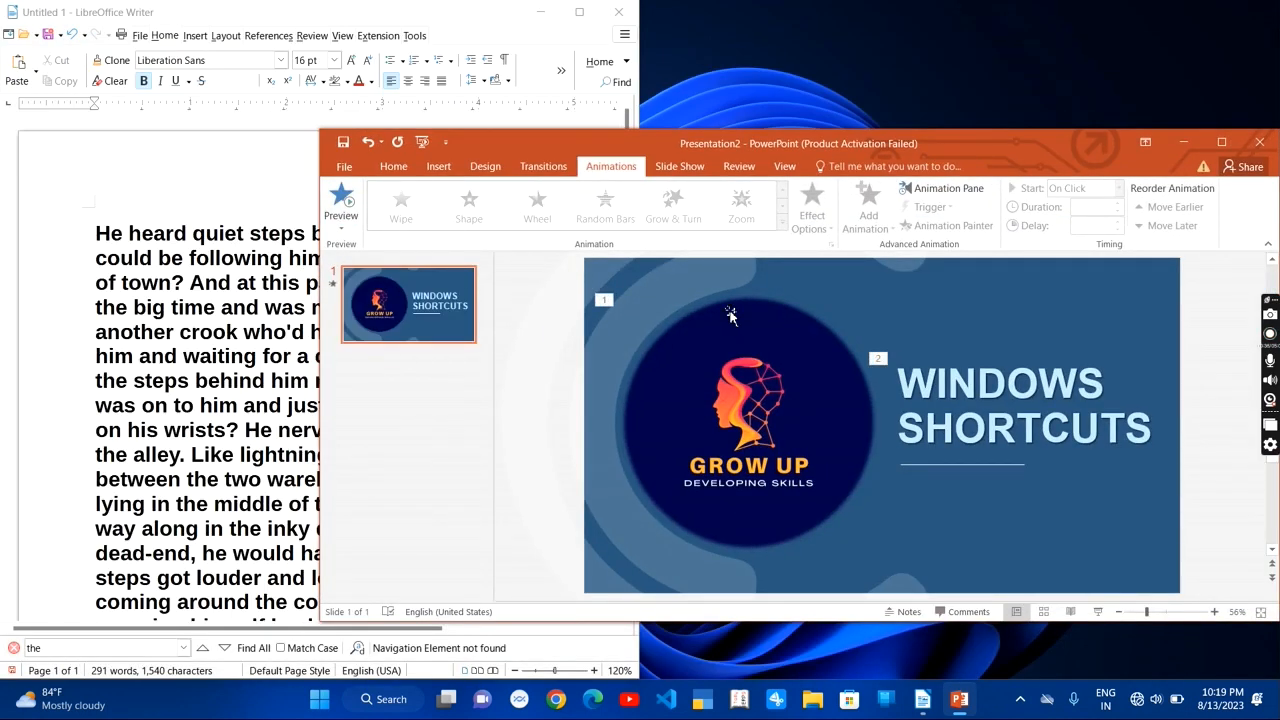
pyautogui.press('super+Up')
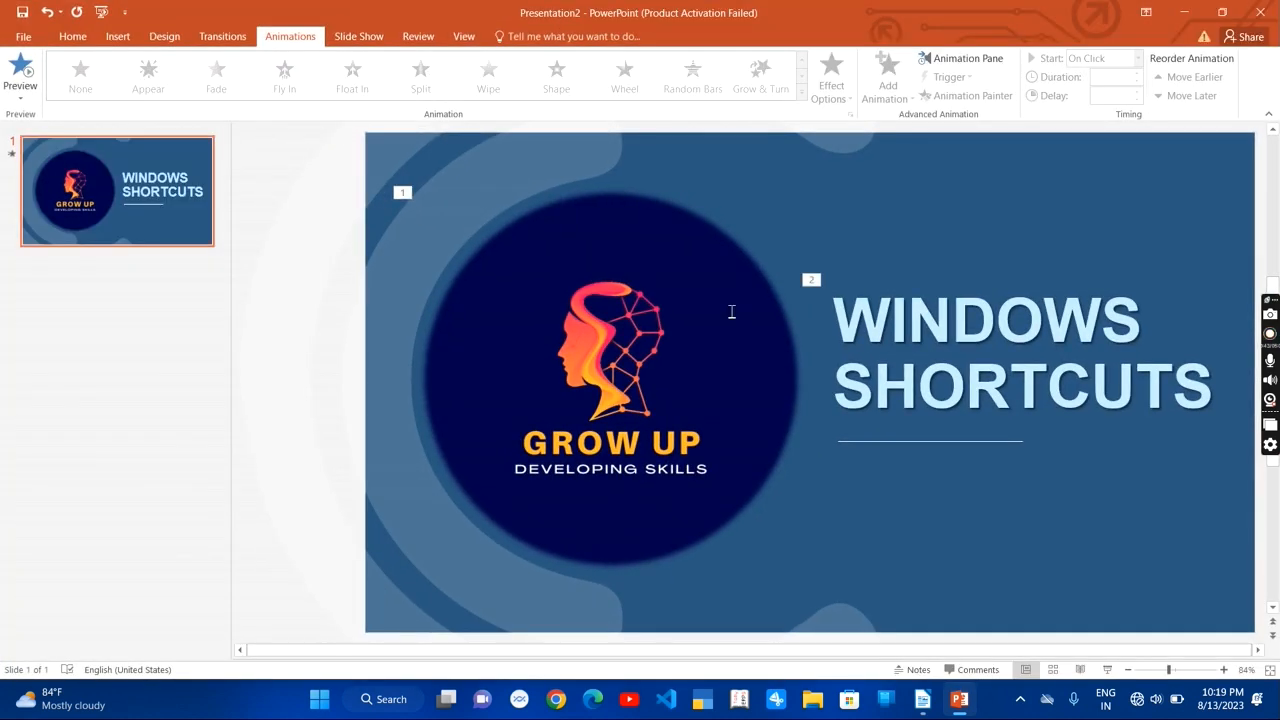
# Launch Google Chrome, maximize its profile chooser window and minimize it.
pyautogui.click(556, 699)
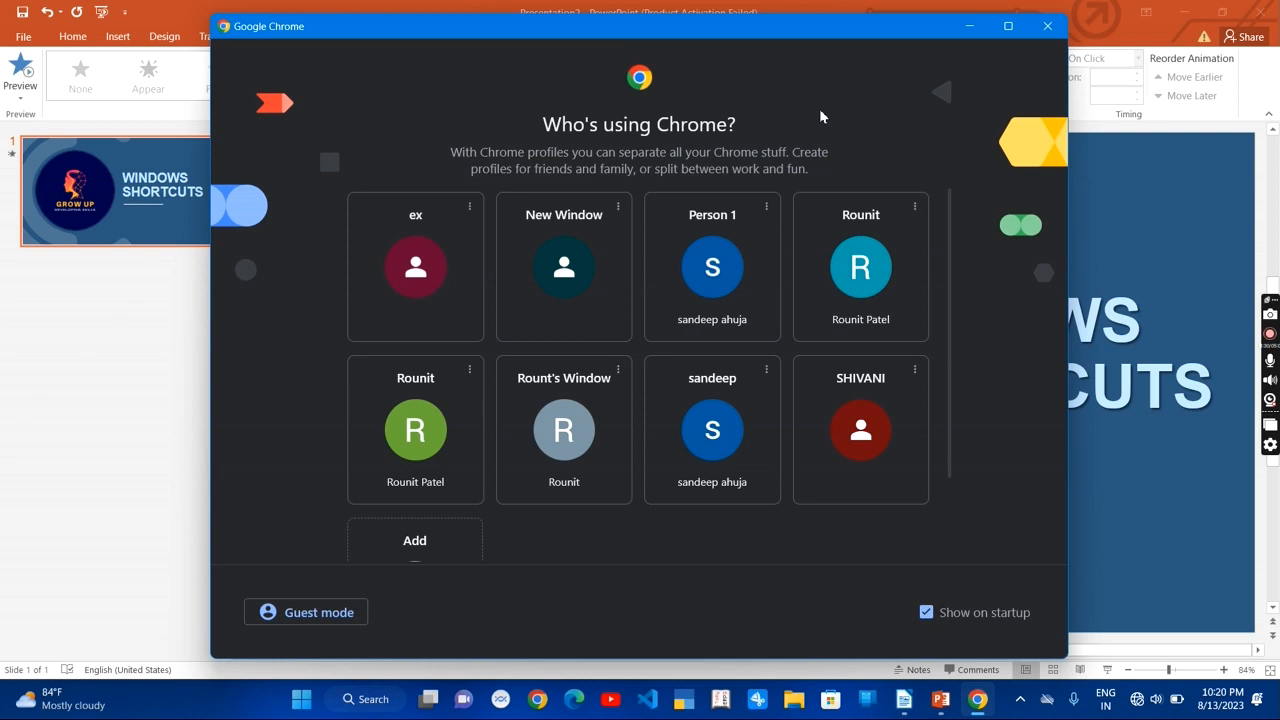
pyautogui.press('super+Up')
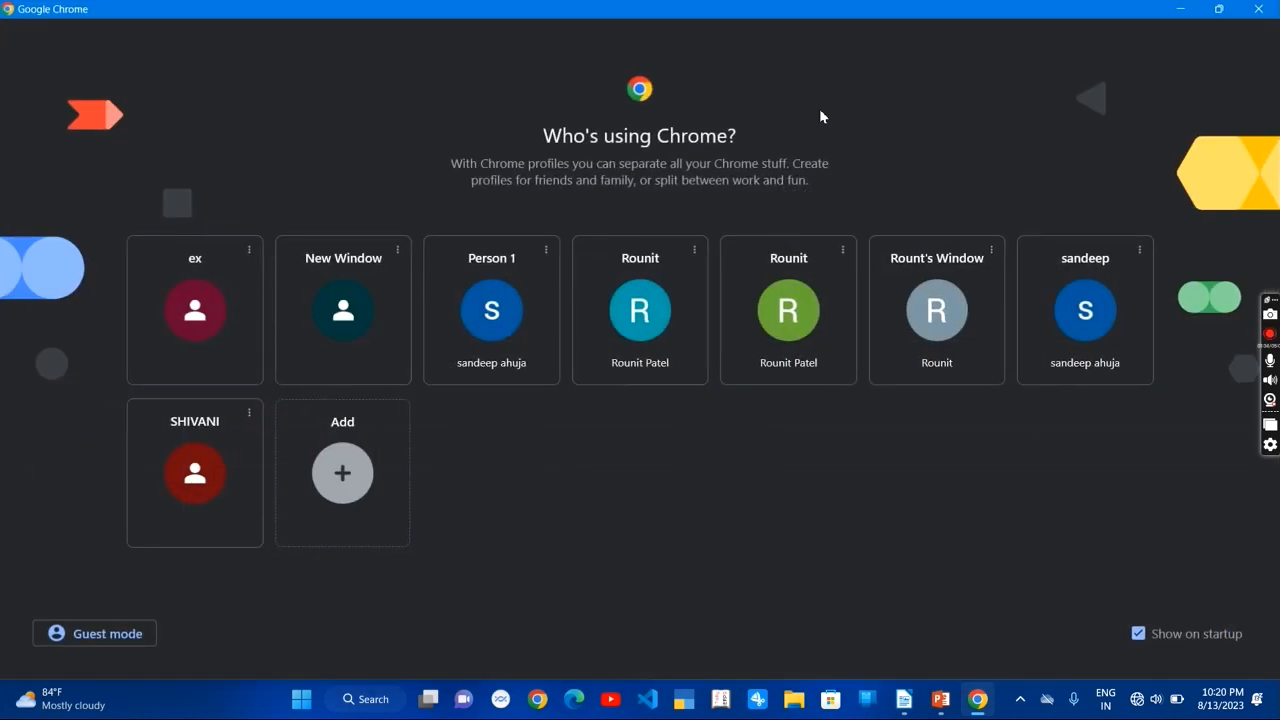
pyautogui.click(1181, 8)
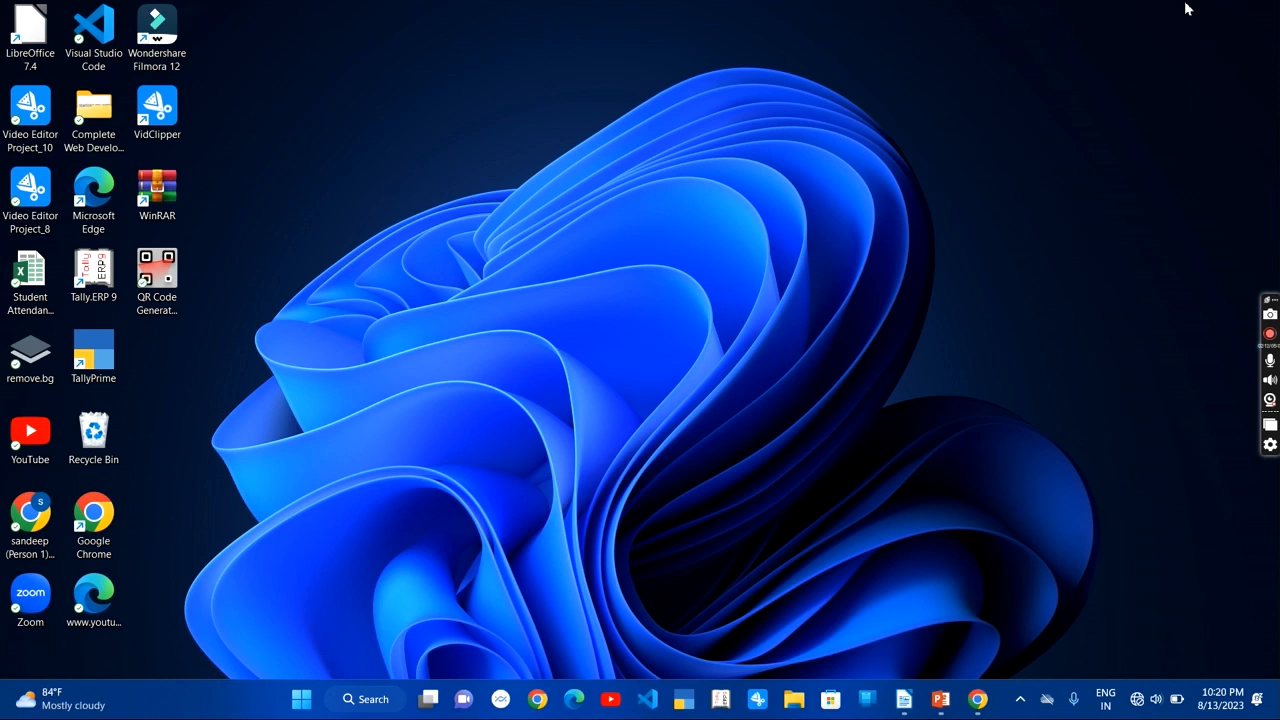
# Move through the open windows in Task View, switch to the LibreOffice Writer document and show the desktop again.
pyautogui.press('super+Tab')
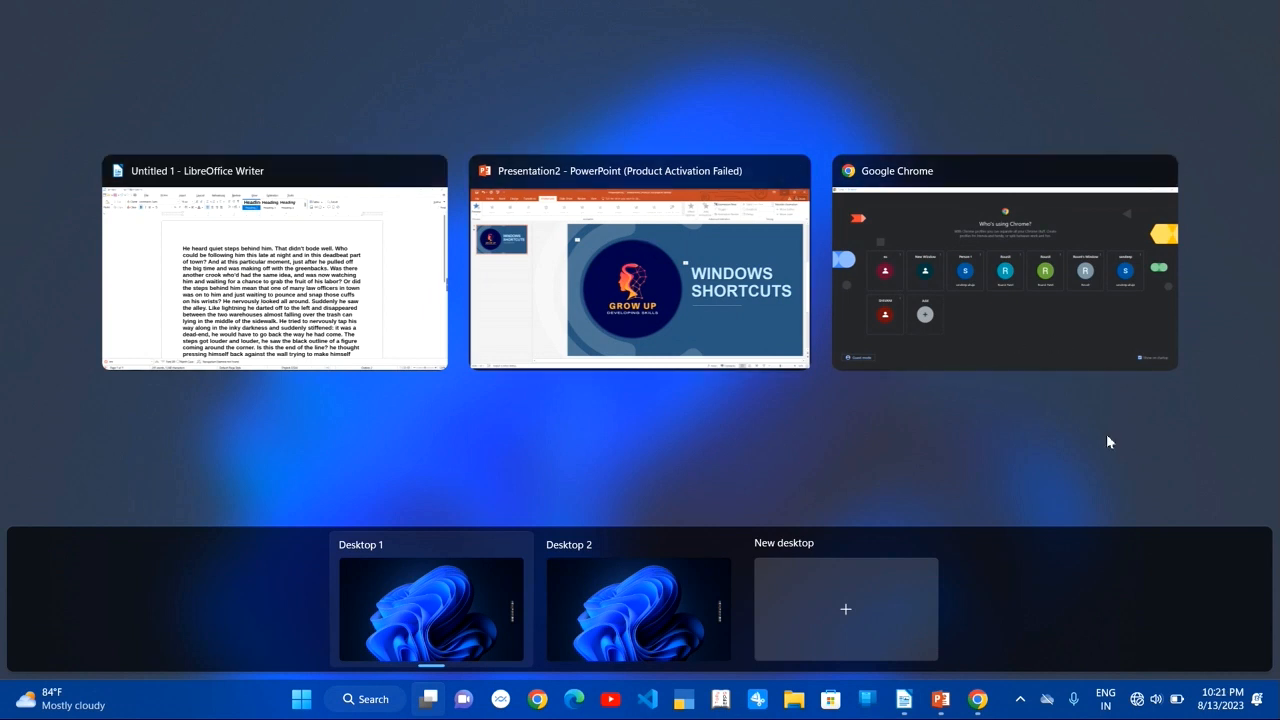
pyautogui.press('Right')
pyautogui.press('Right')
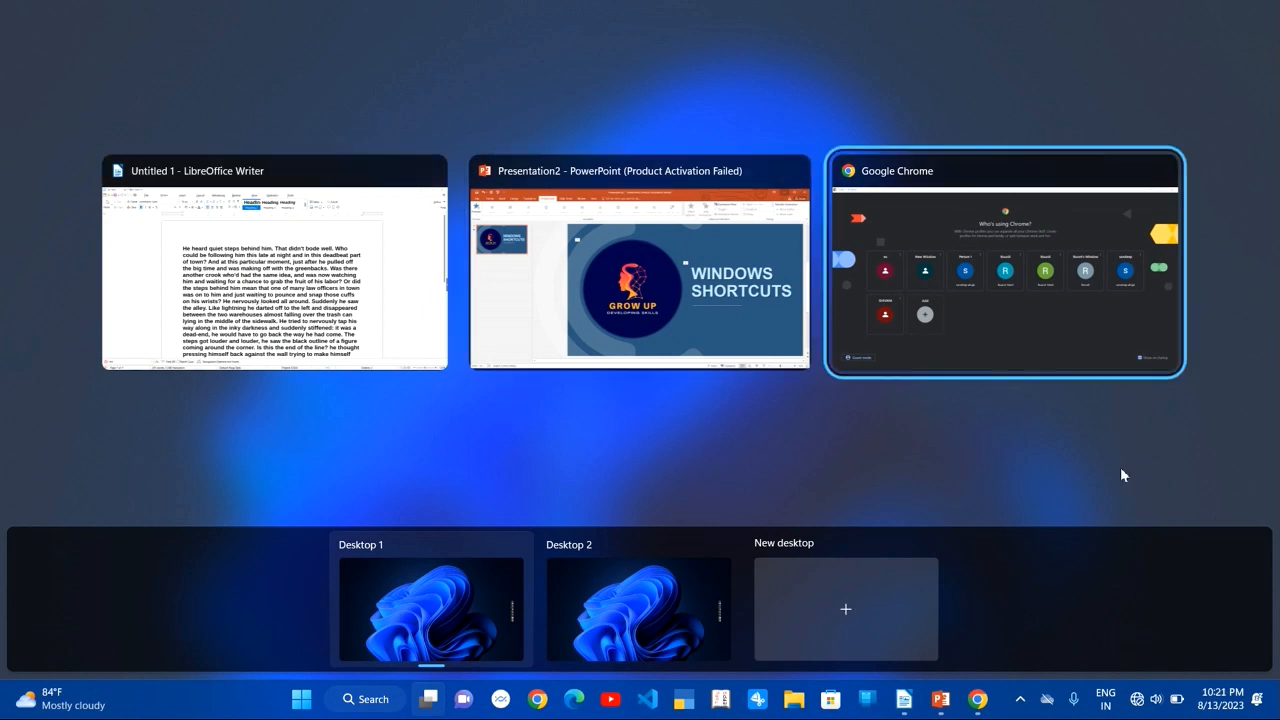
pyautogui.press('Left')
pyautogui.press('Left')
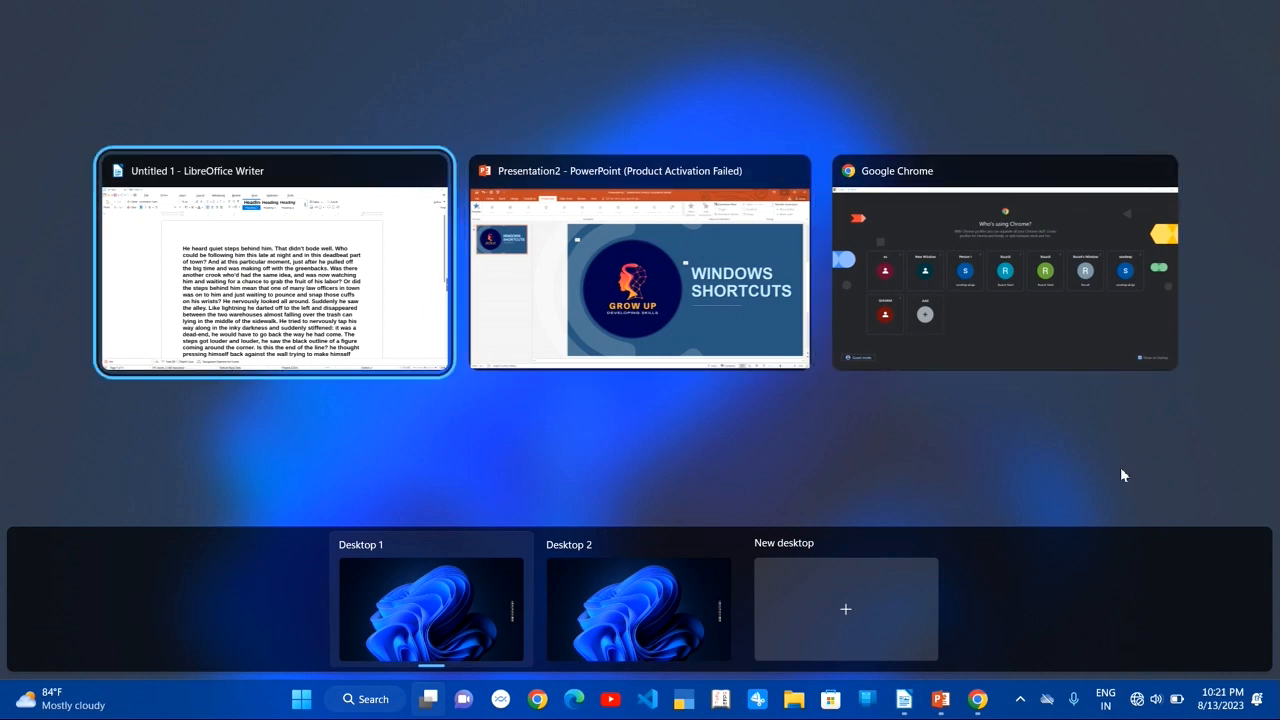
pyautogui.press('Return')
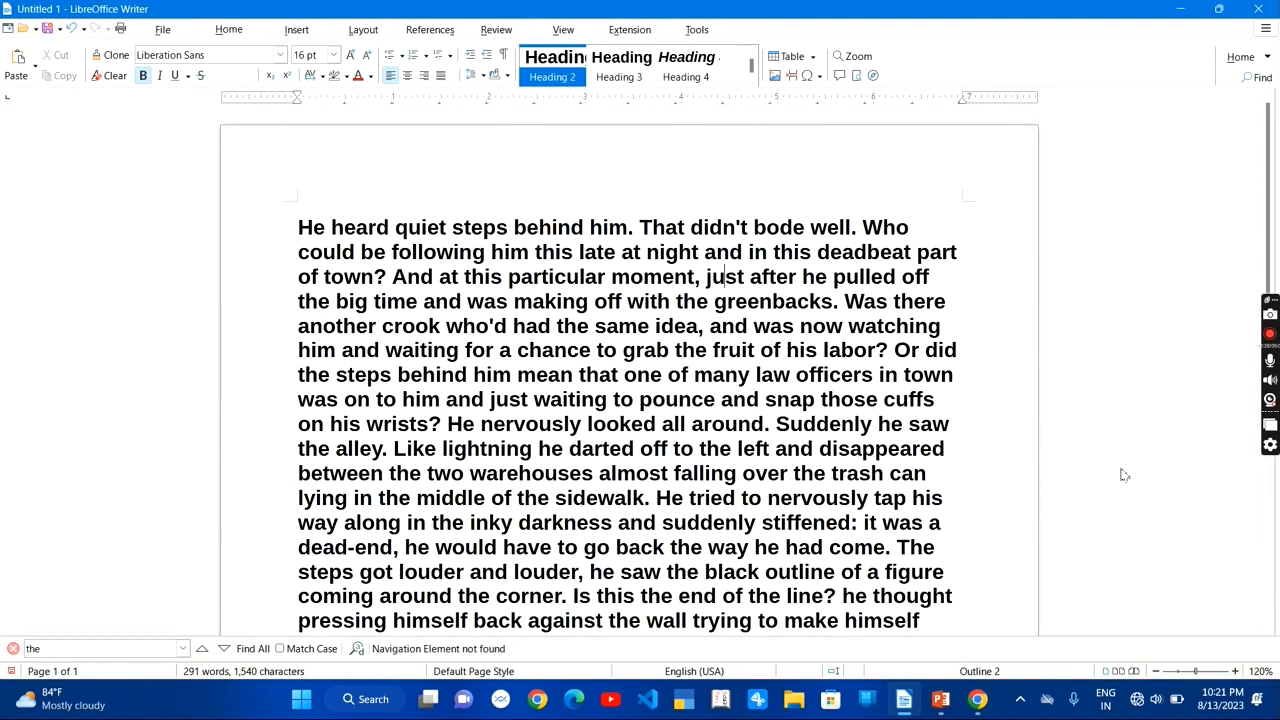
pyautogui.press('super+d')
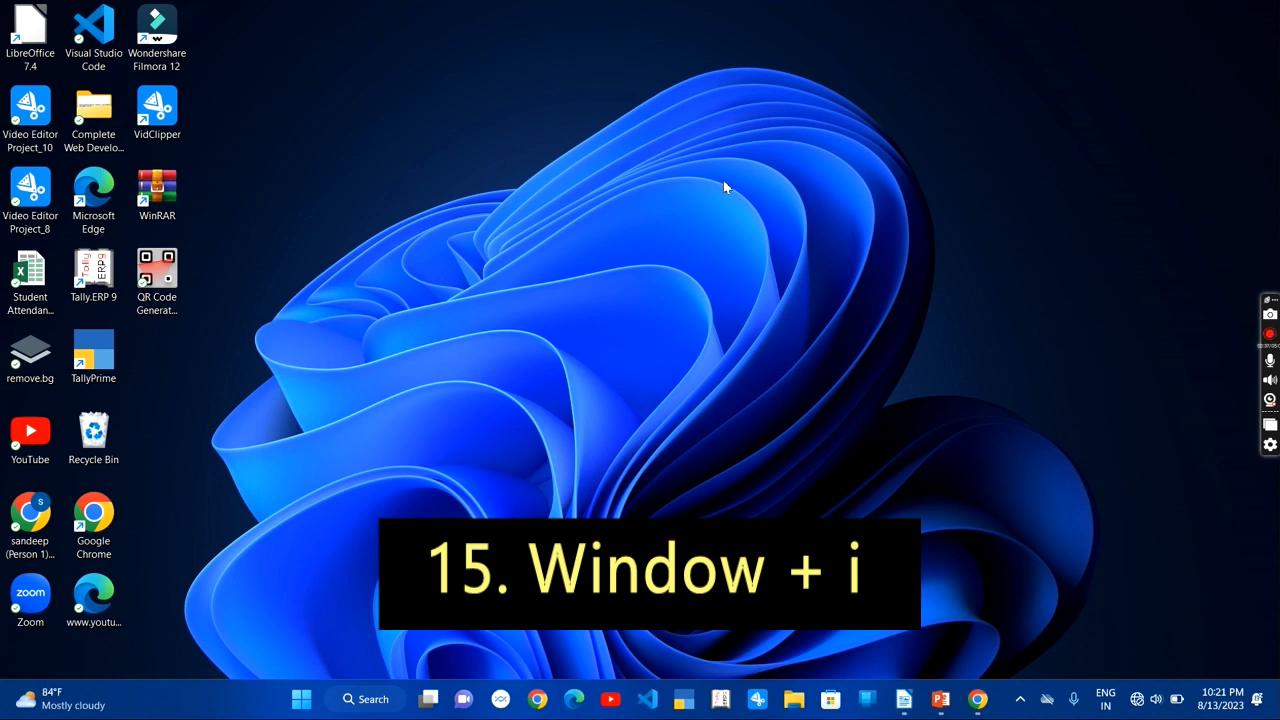
# Search for "settings" from Start, open the Settings app and close it.
pyautogui.press('super')
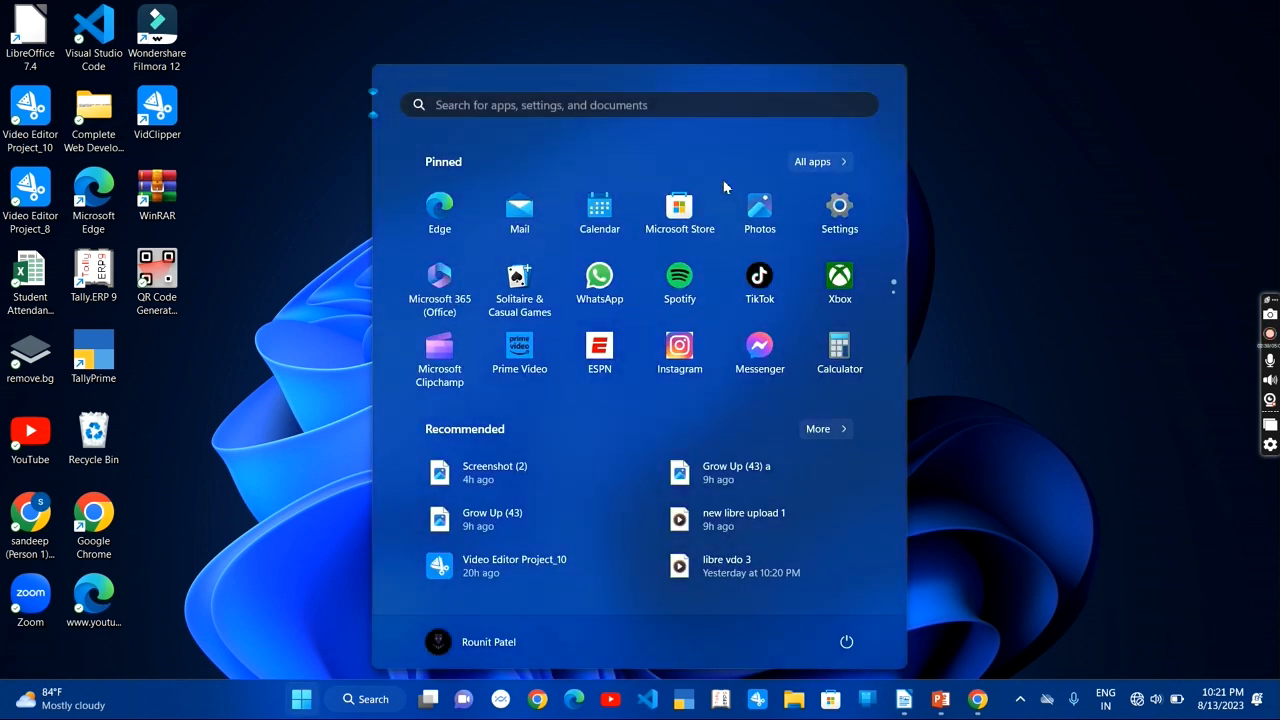
pyautogui.write('settings')
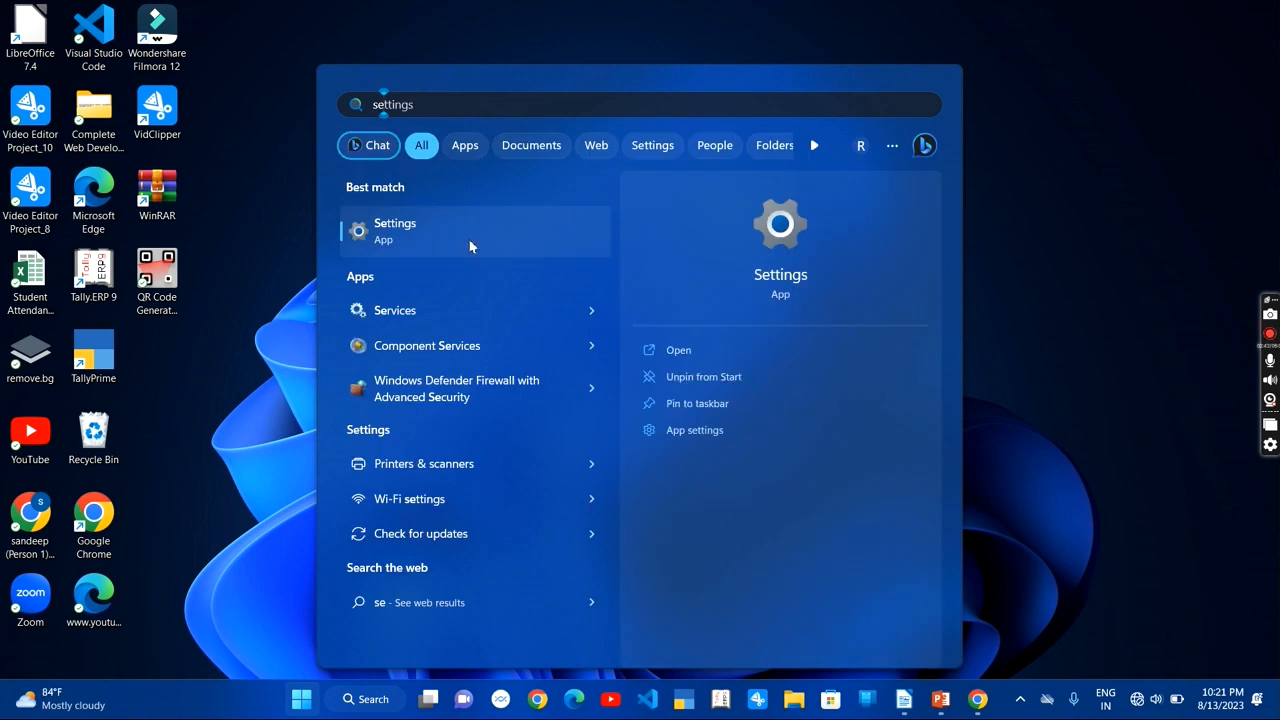
pyautogui.click(470, 246)
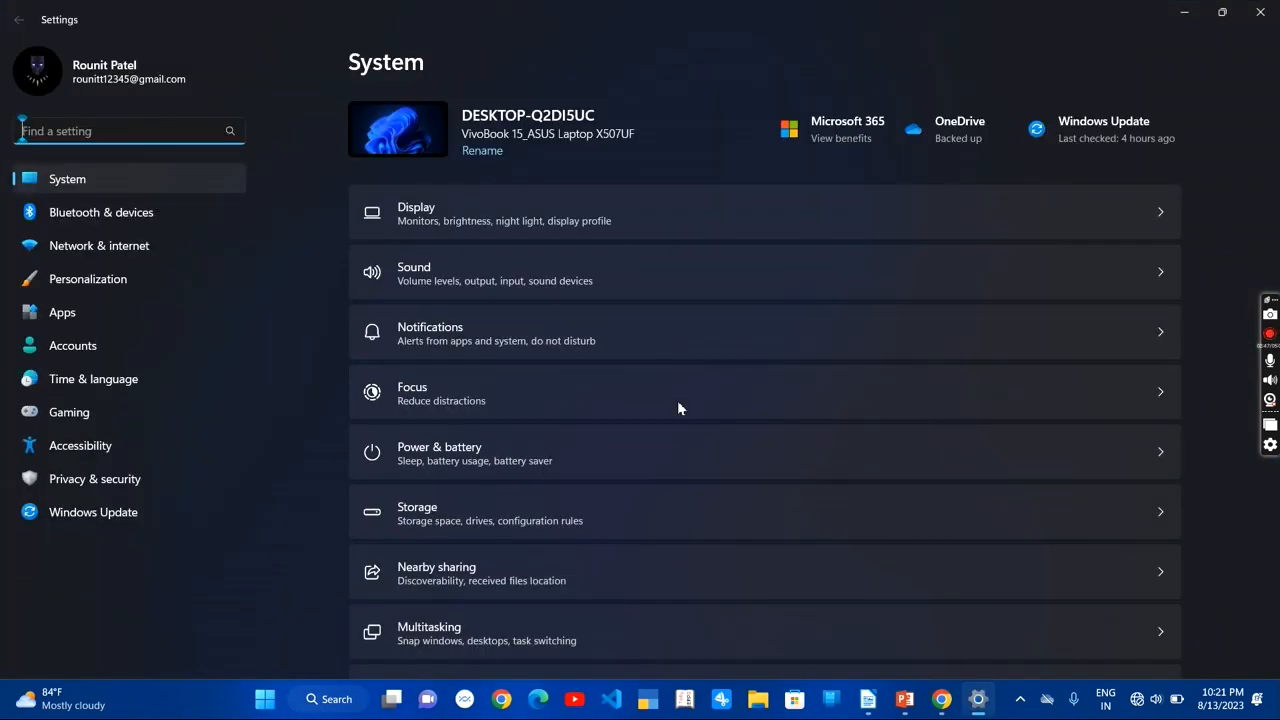
pyautogui.click(1260, 14)
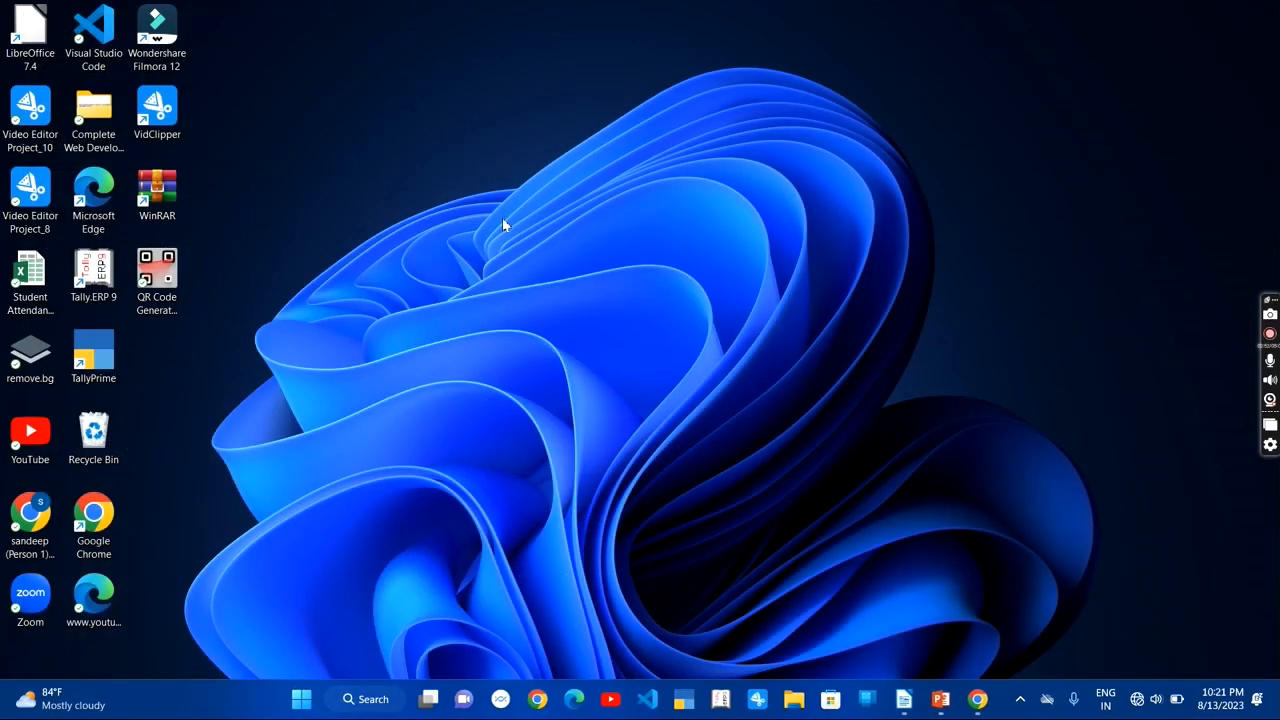
# Open Settings directly from the desktop without searching and minimize its window.
pyautogui.press('super+i')
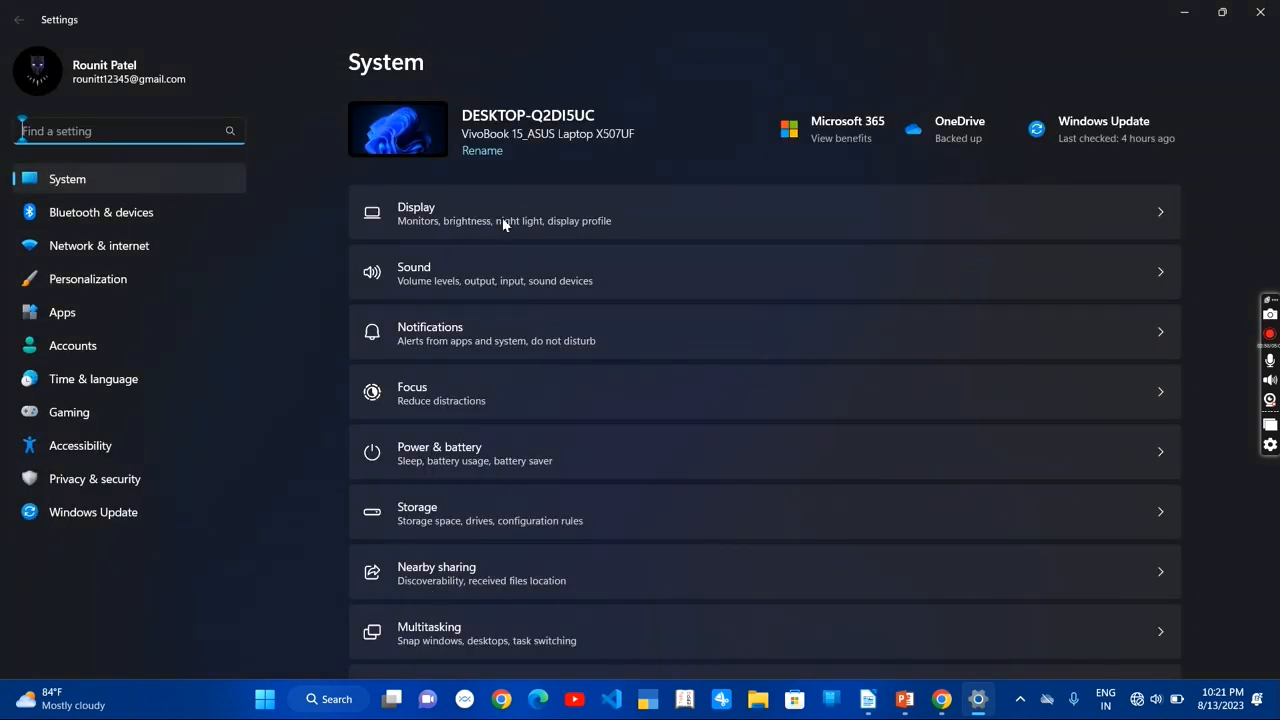
pyautogui.click(1197, 14)
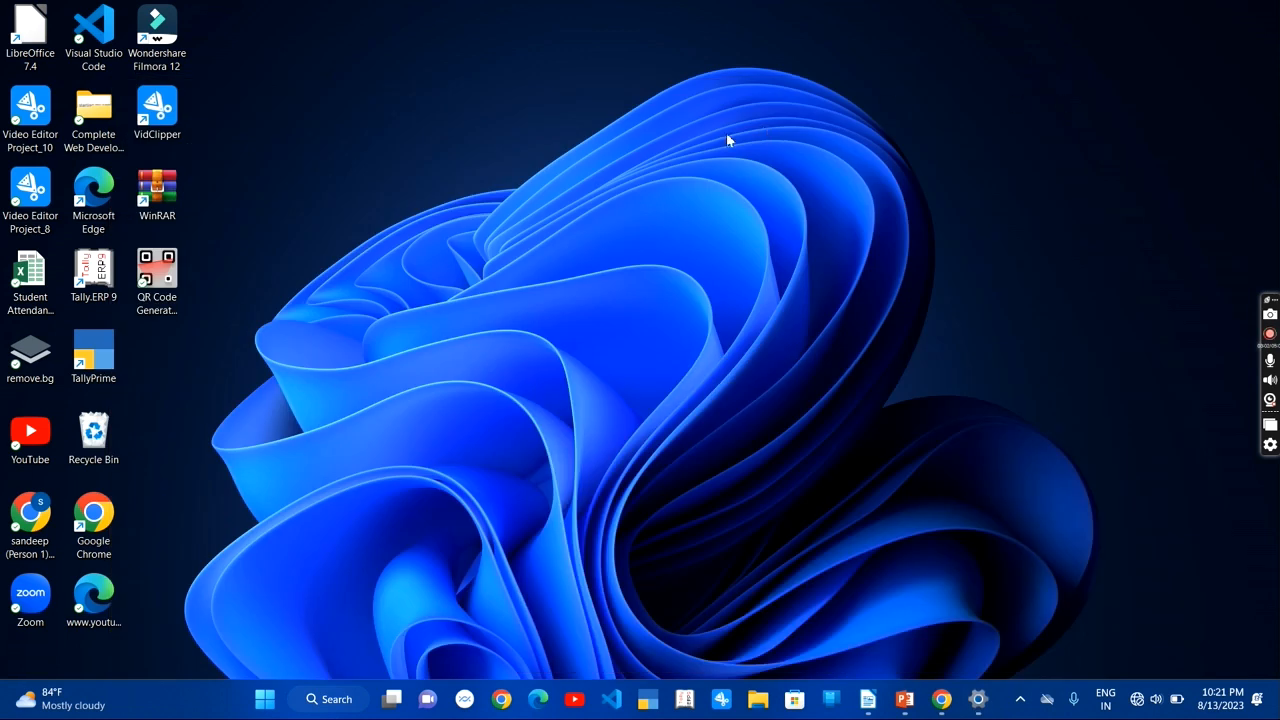